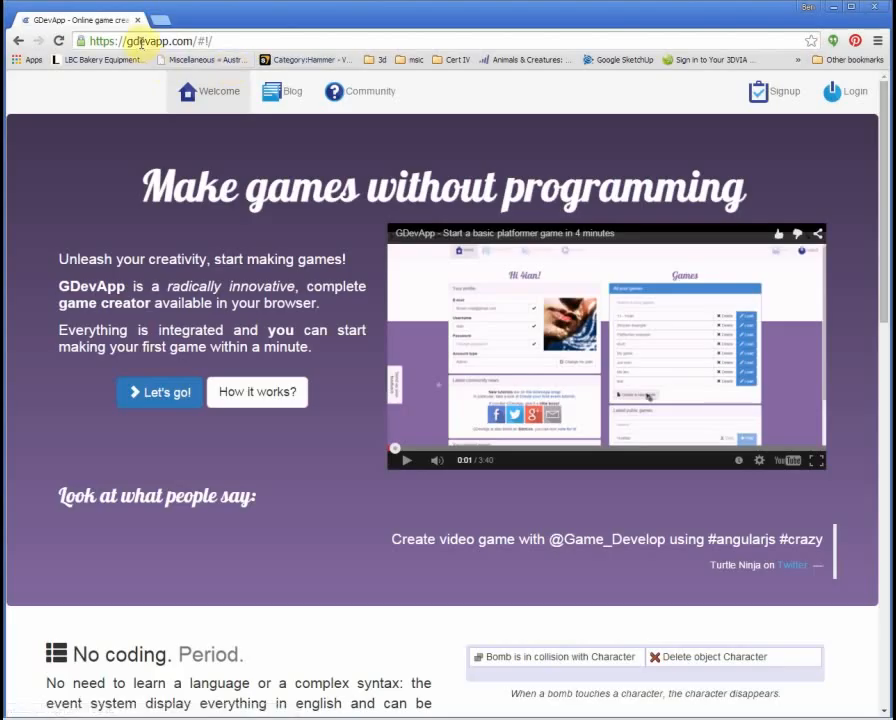
Step: Register a new GDevApp account with an e-mail address and a confirmed password
click(784, 92)
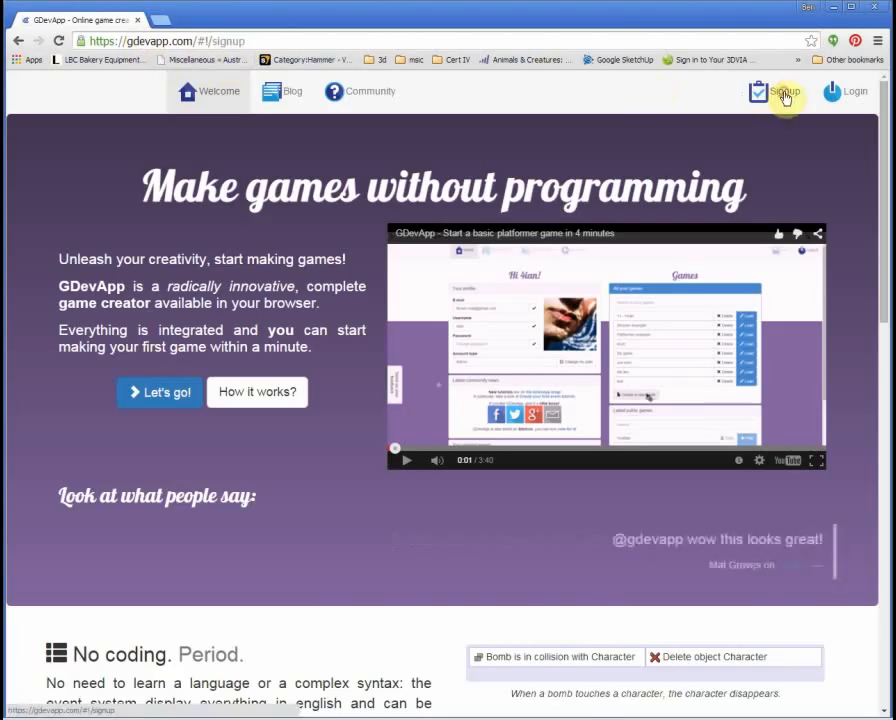
click(398, 290)
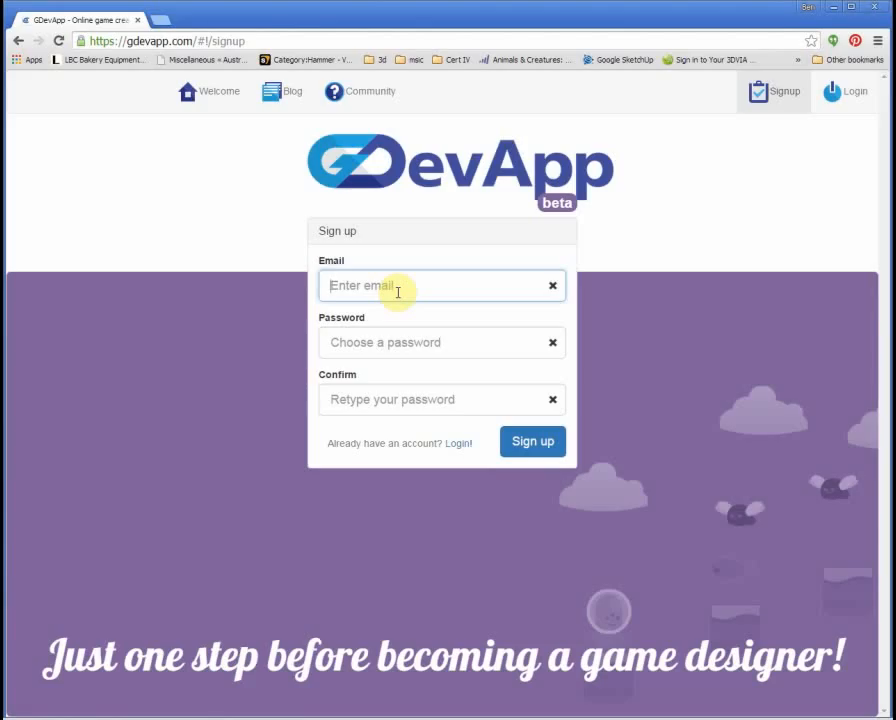
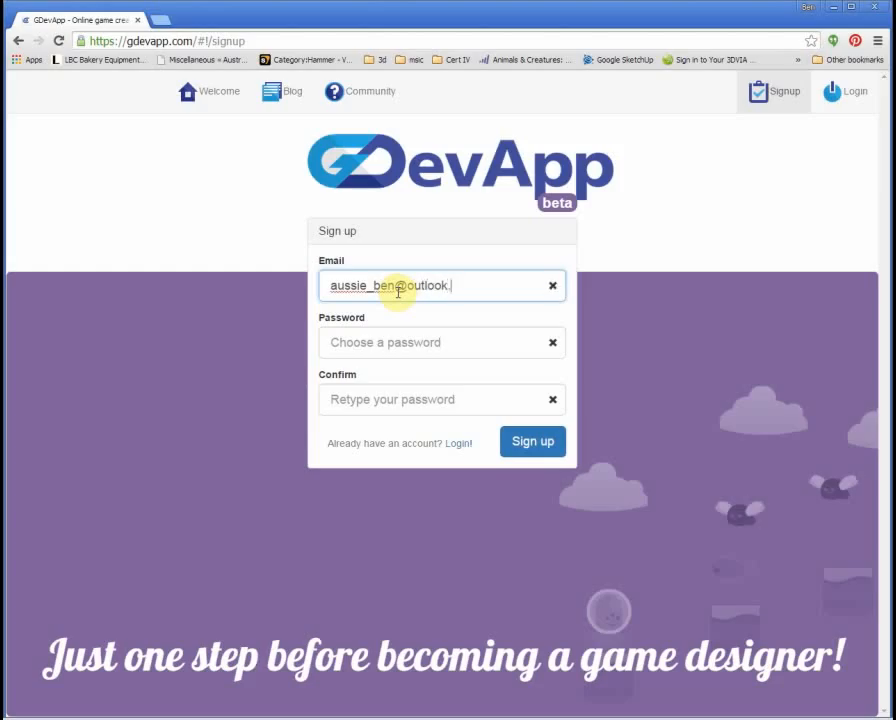
key(Tab)
text(p)
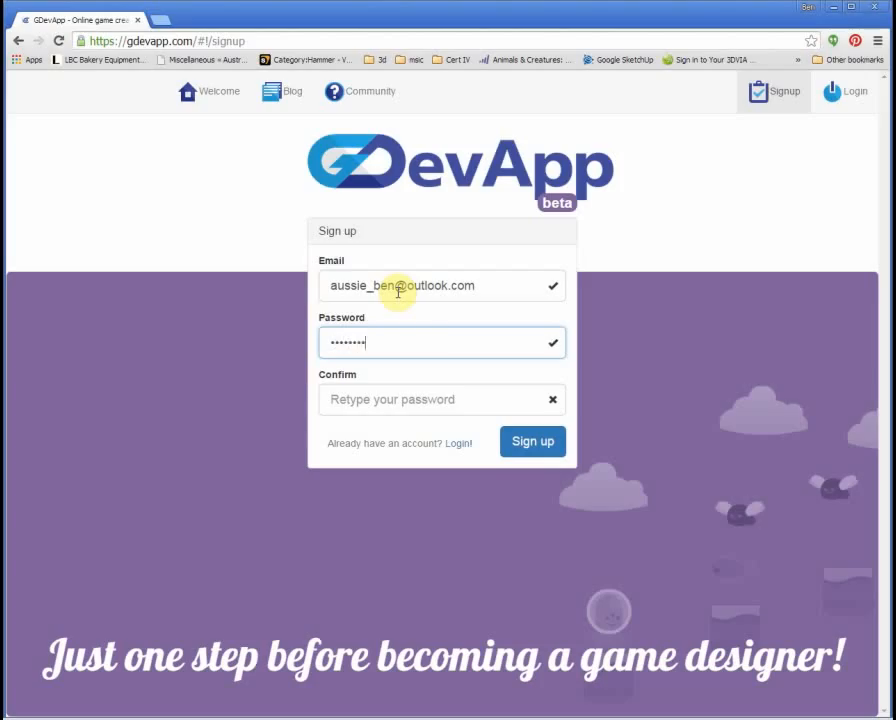
key(Tab)
text(p)
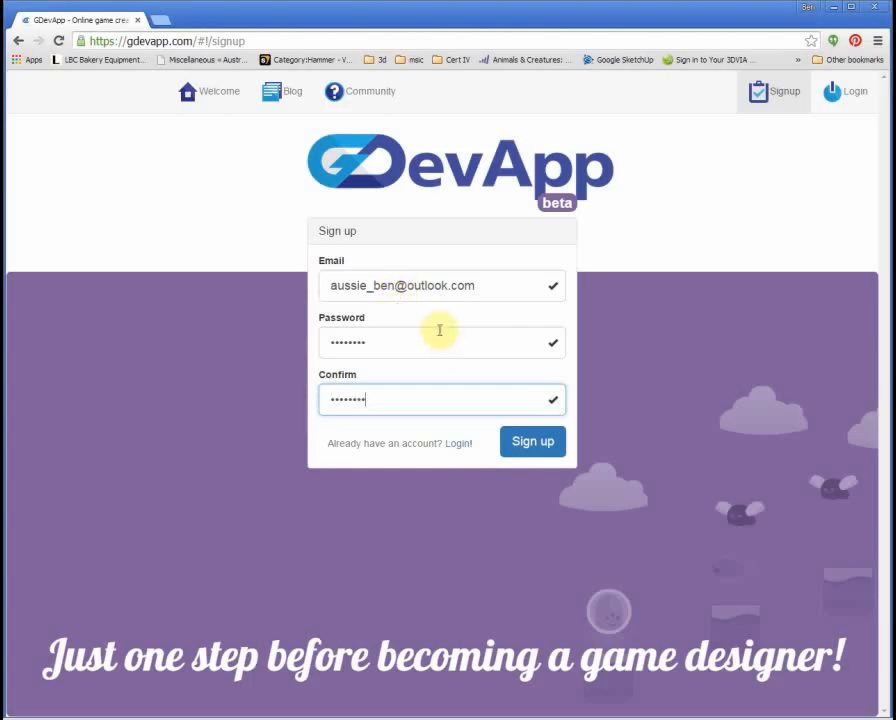
click(537, 451)
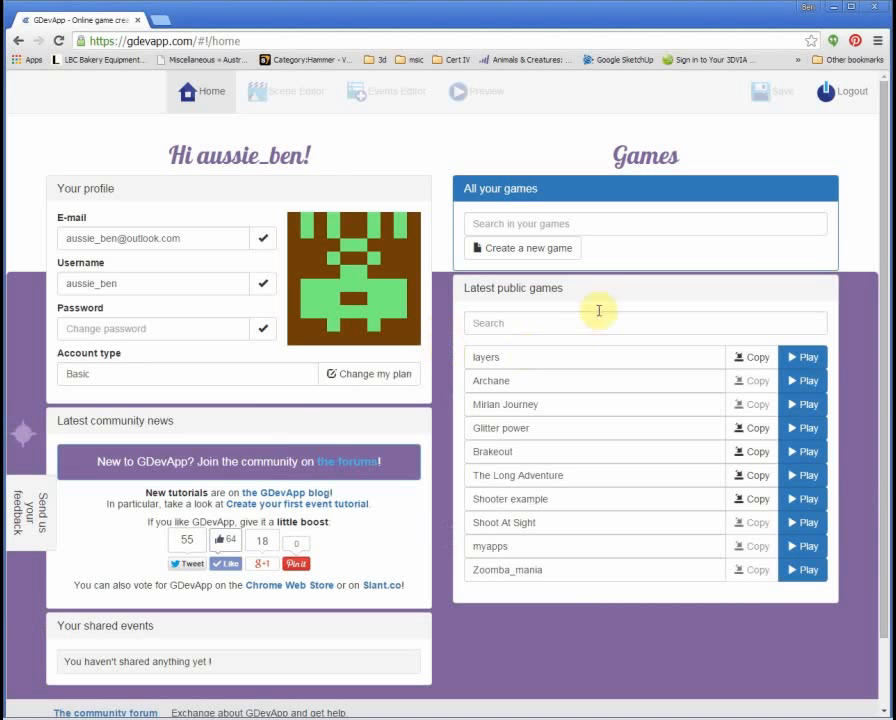
Step: Create a new game named 'My Game' from the Empty game template
click(526, 256)
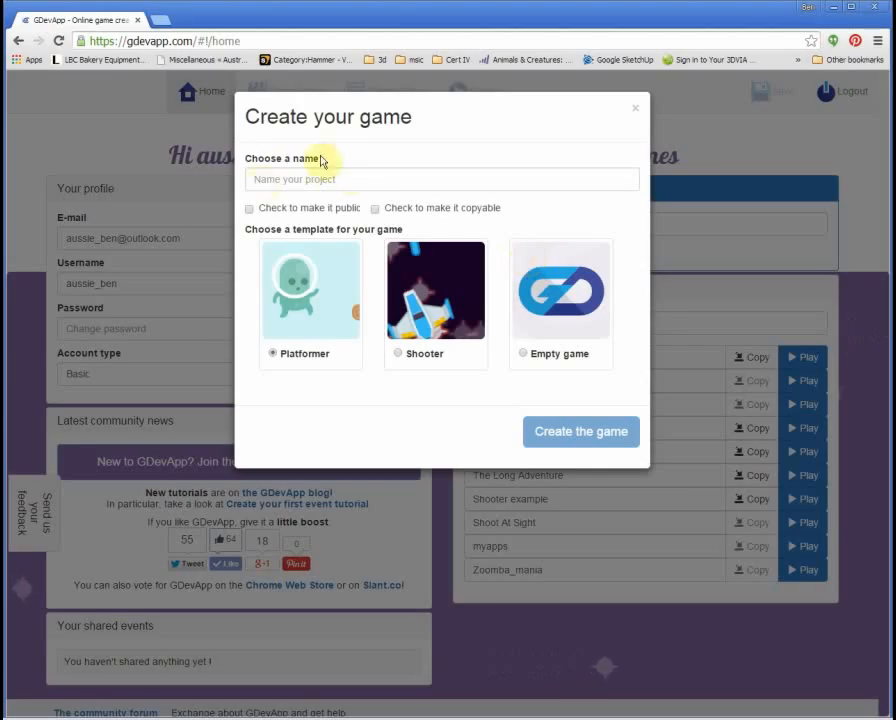
click(364, 182)
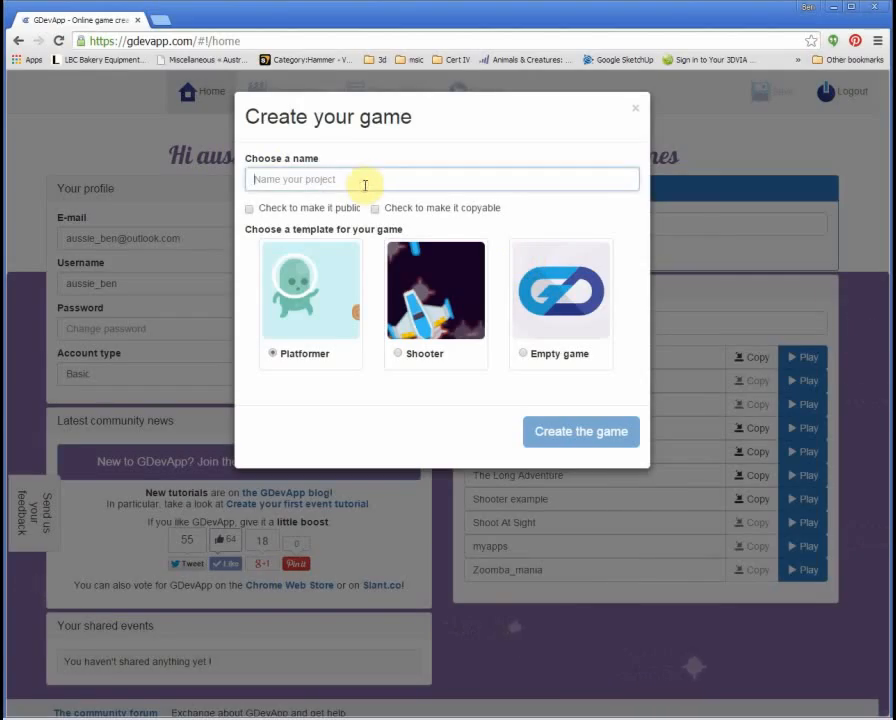
text(M)
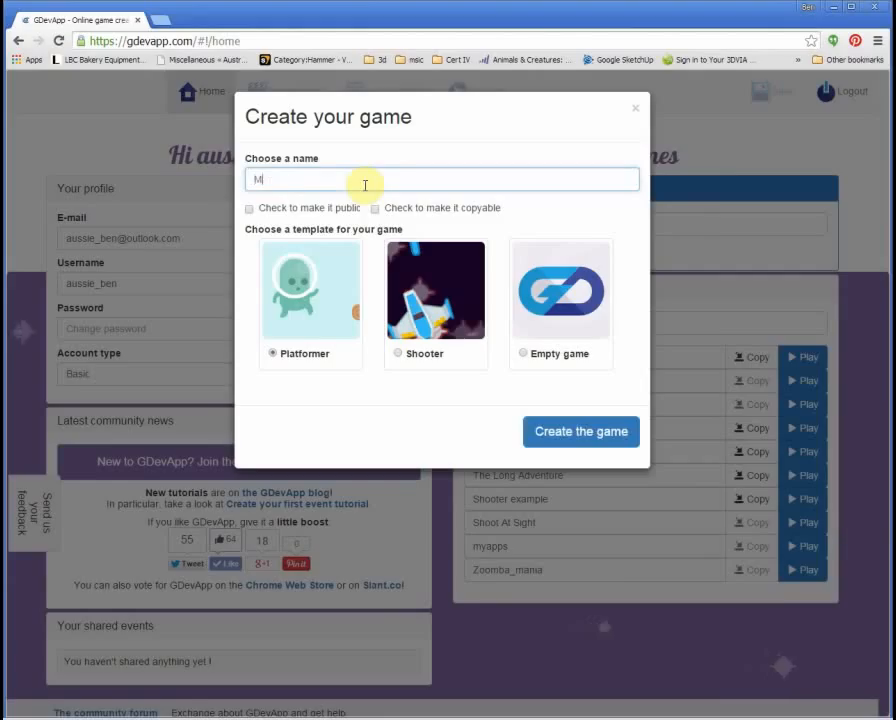
text(y Game)
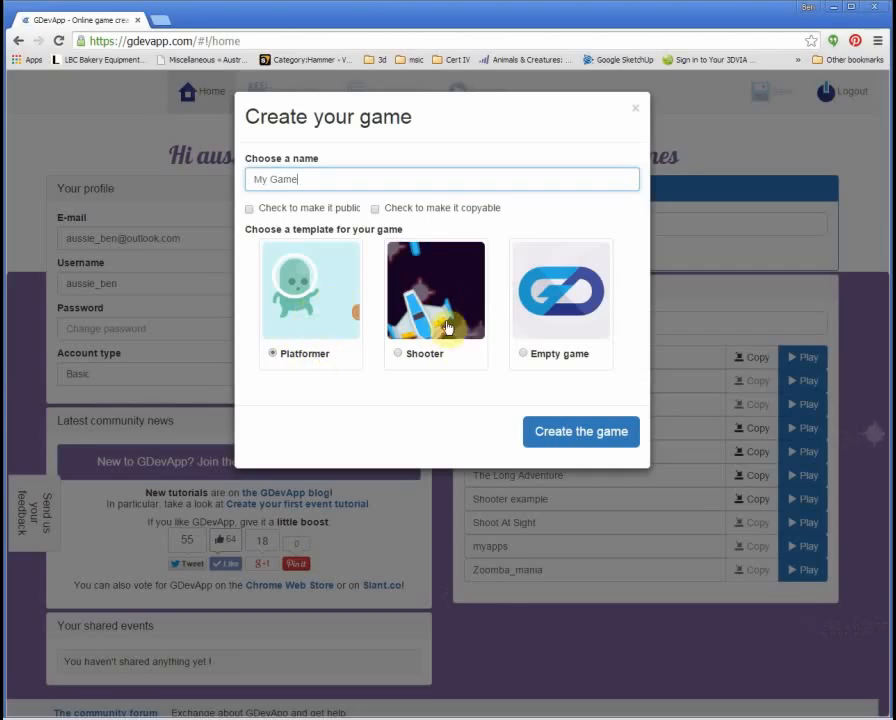
click(524, 355)
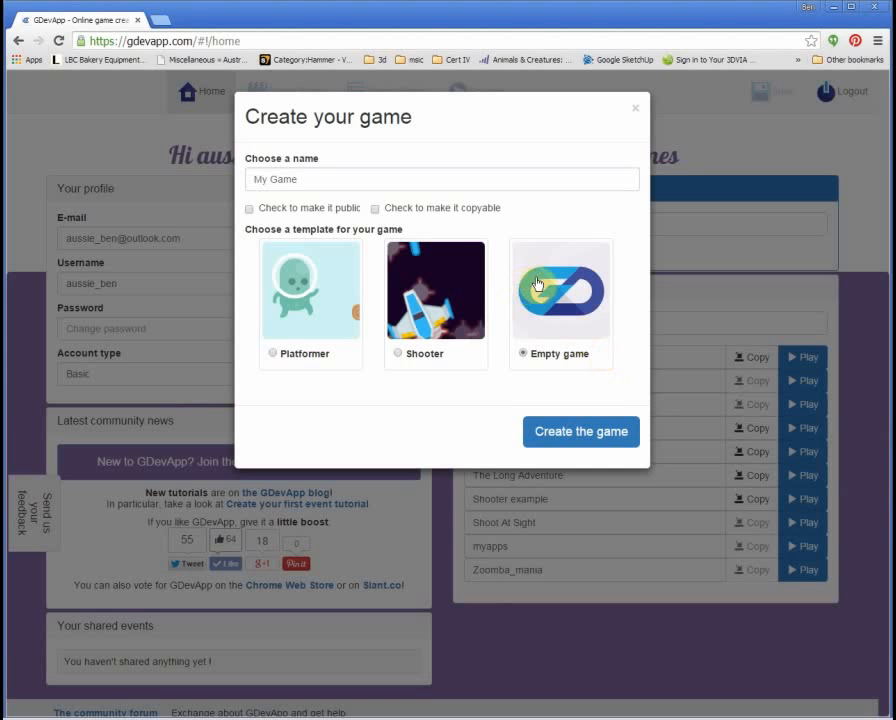
click(588, 432)
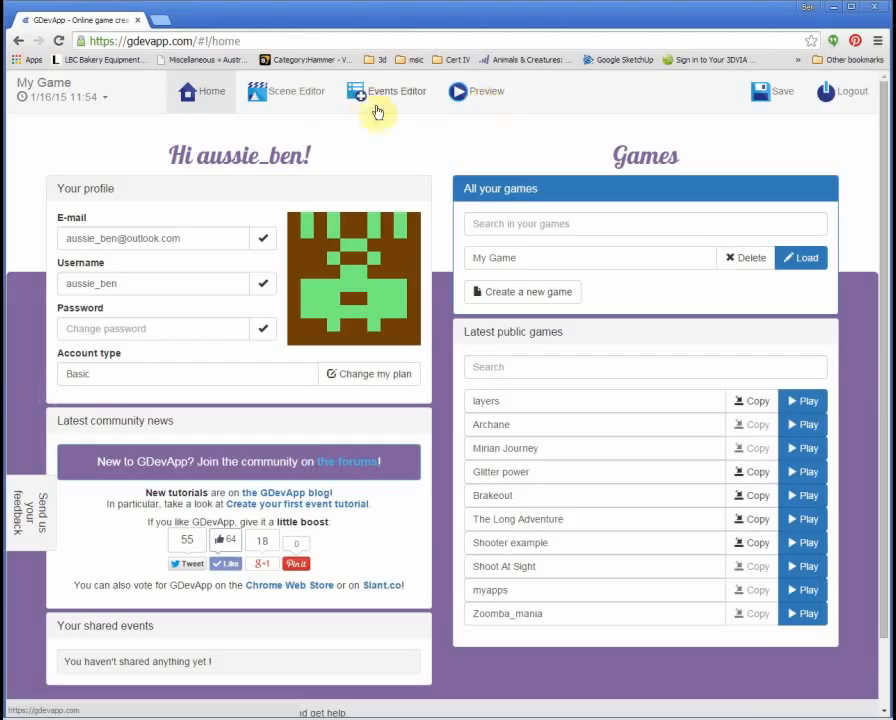
Step: Switch to the Scene Editor to show My Game's empty scene
click(291, 99)
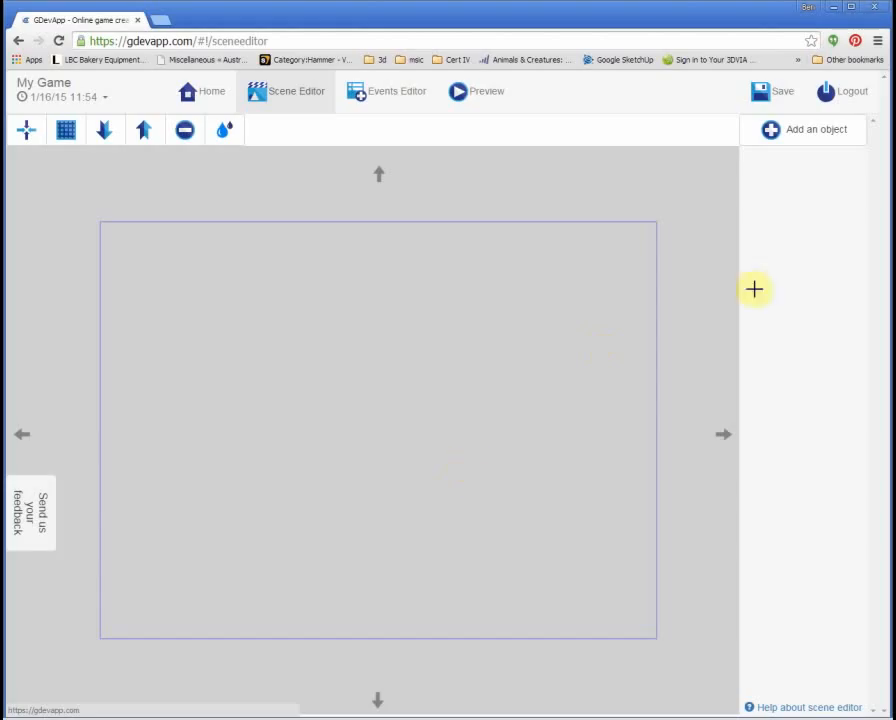
Step: Add the pink Character 3 object from the object catalogue
click(828, 145)
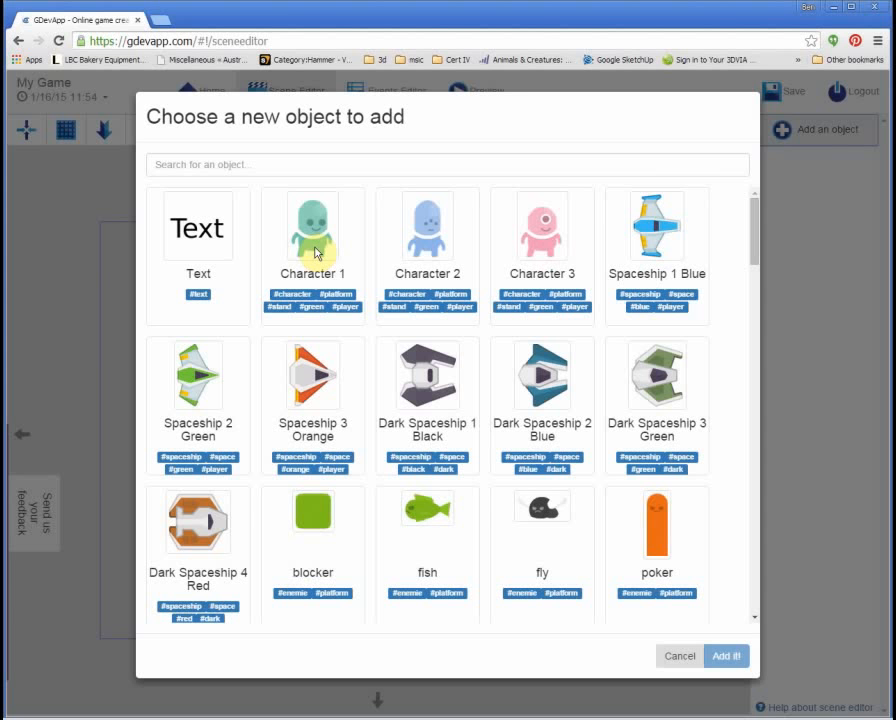
click(552, 242)
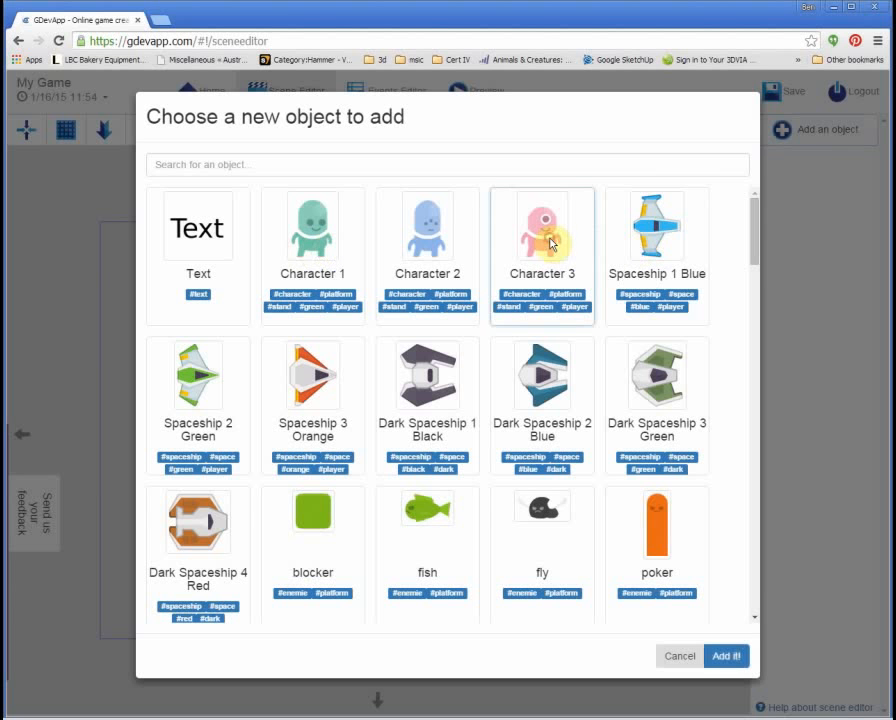
click(727, 656)
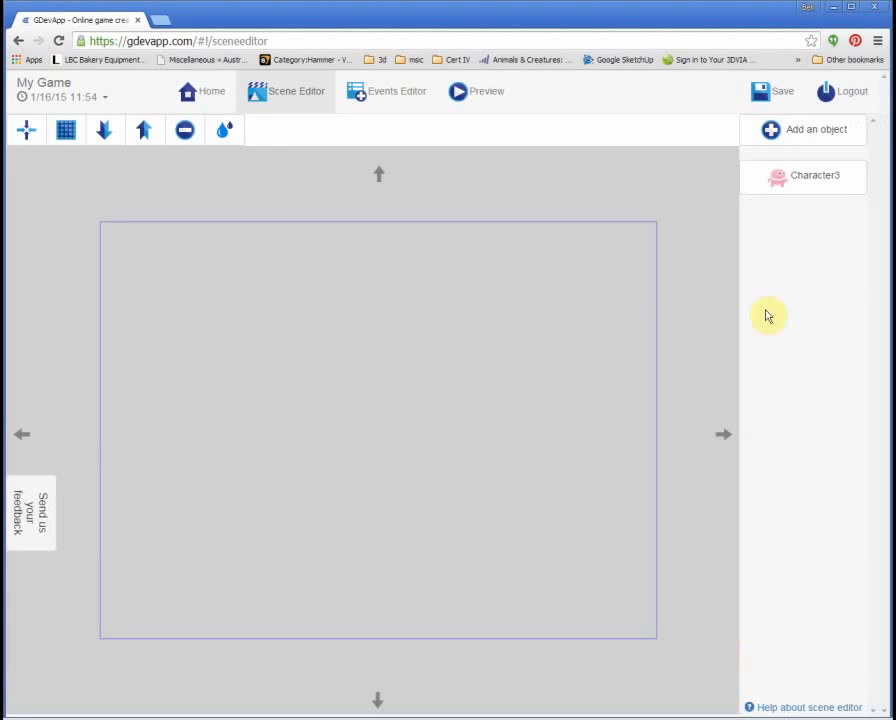
Step: Add the Grass texture object to the game
click(809, 142)
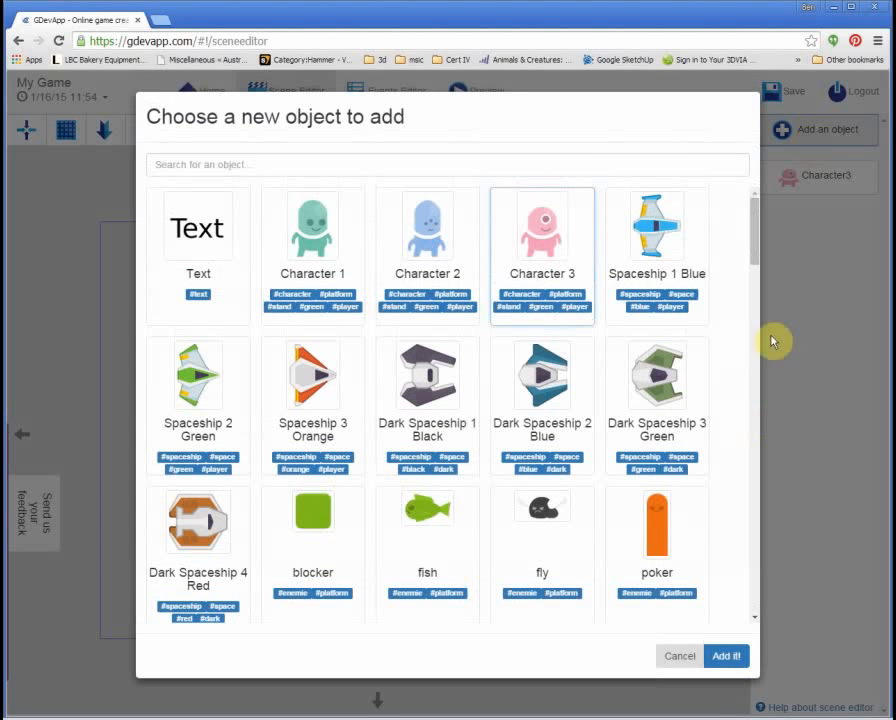
drag(760, 250, 752, 526)
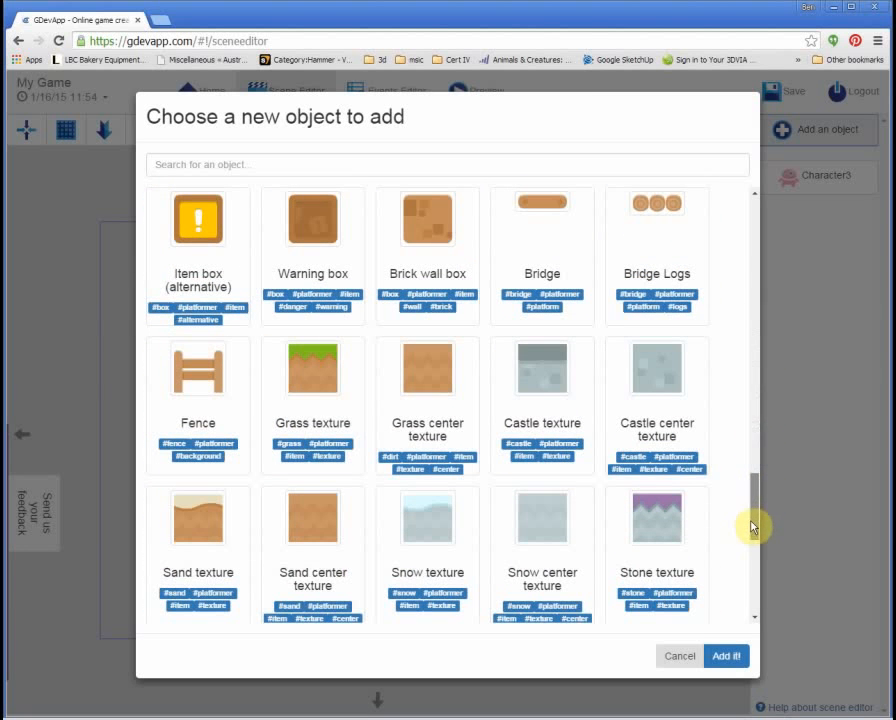
click(314, 388)
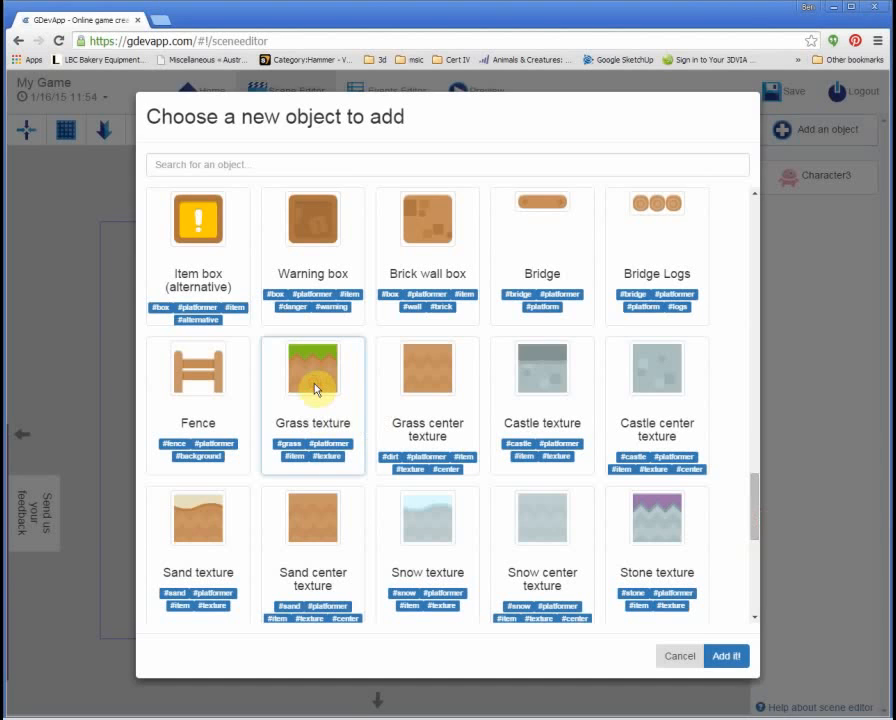
click(726, 657)
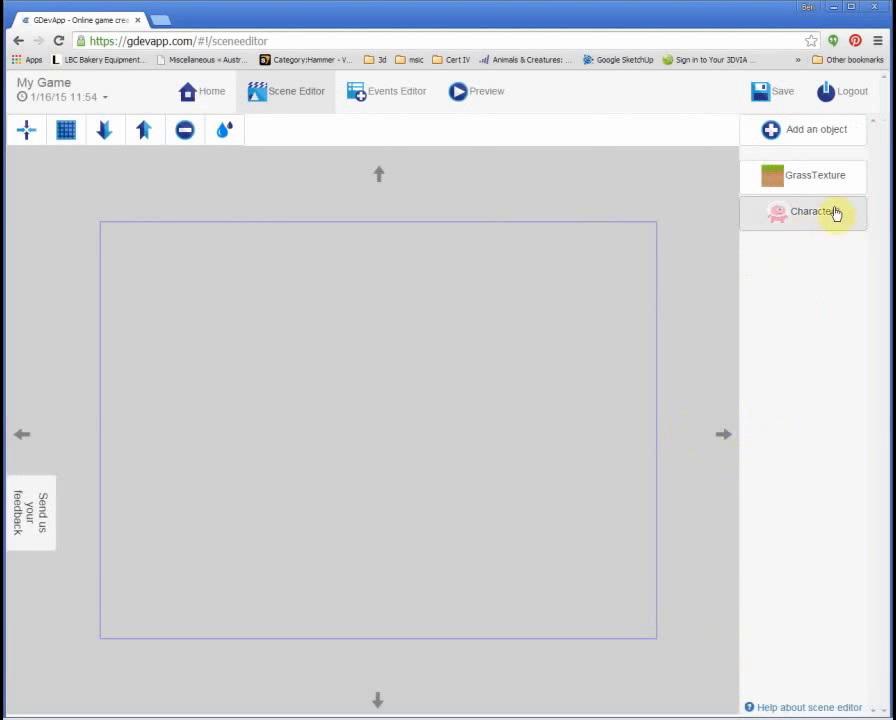
Step: Search the catalogue and add the Coin (Gold) object
click(808, 138)
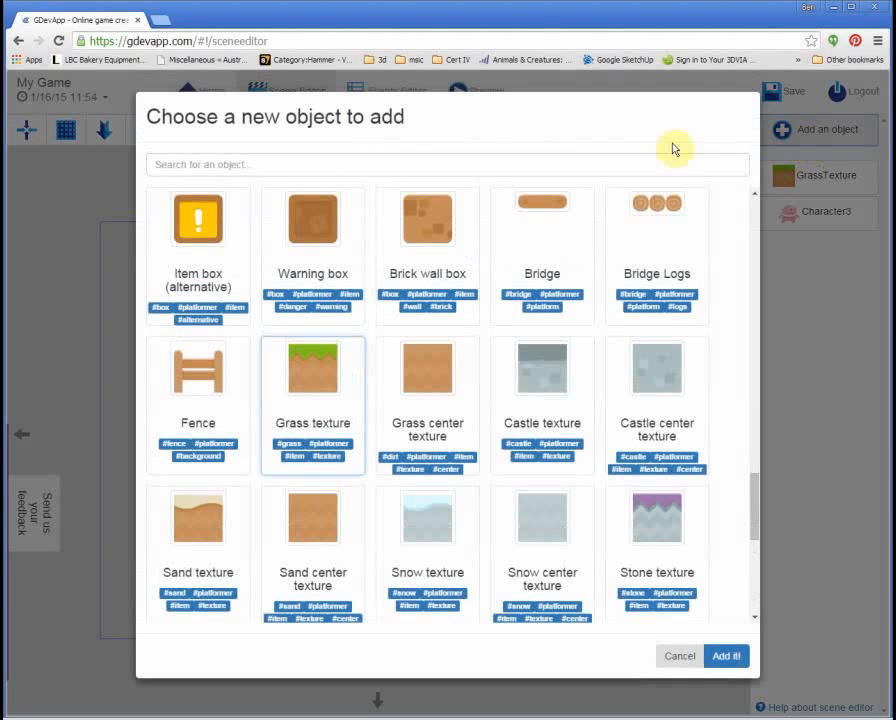
click(301, 162)
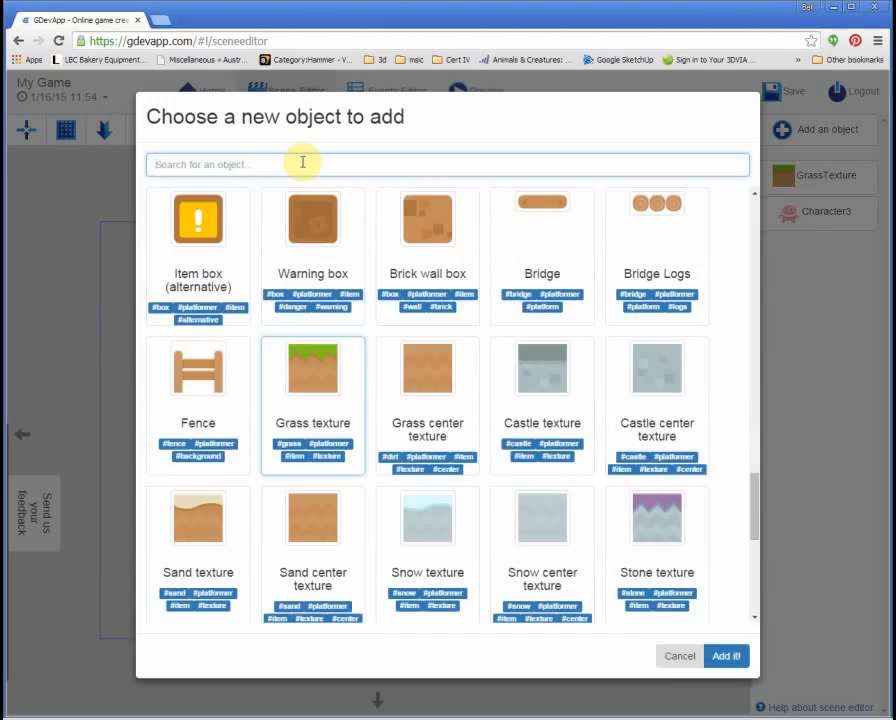
text(cp)
key(BackSpace)
text(ol)
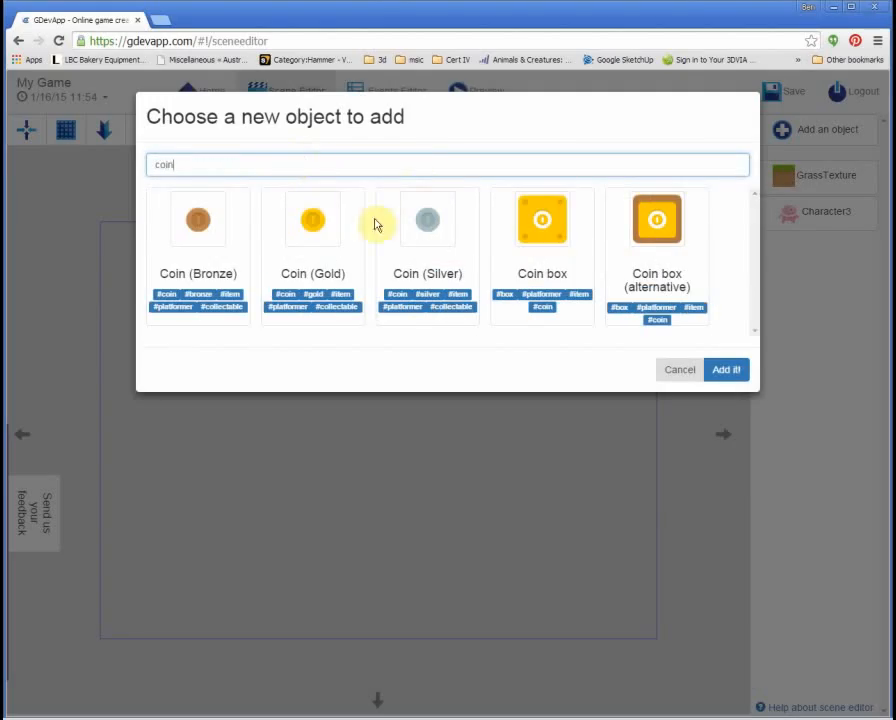
click(313, 226)
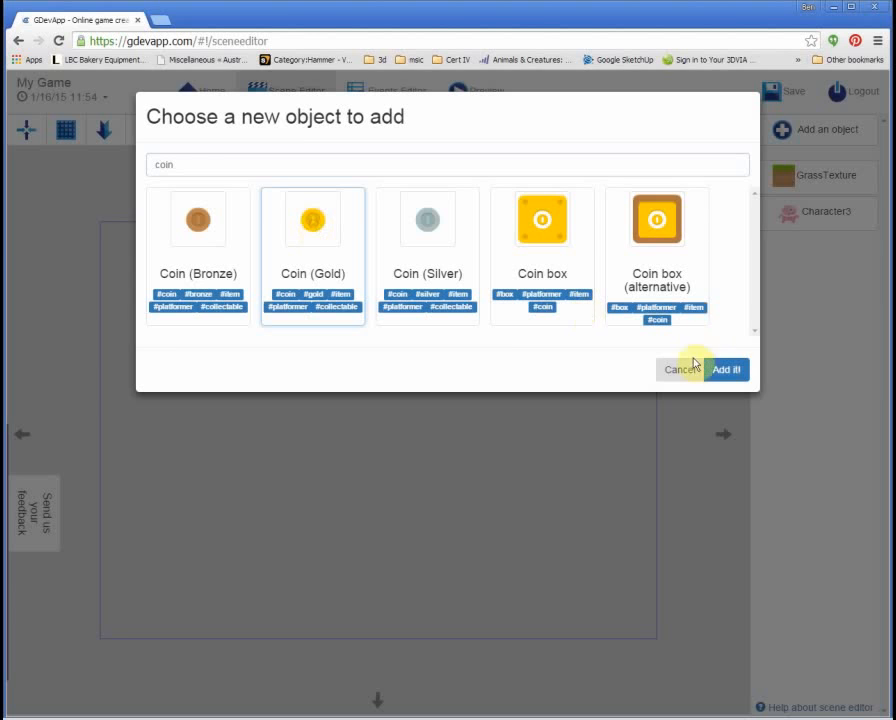
click(727, 372)
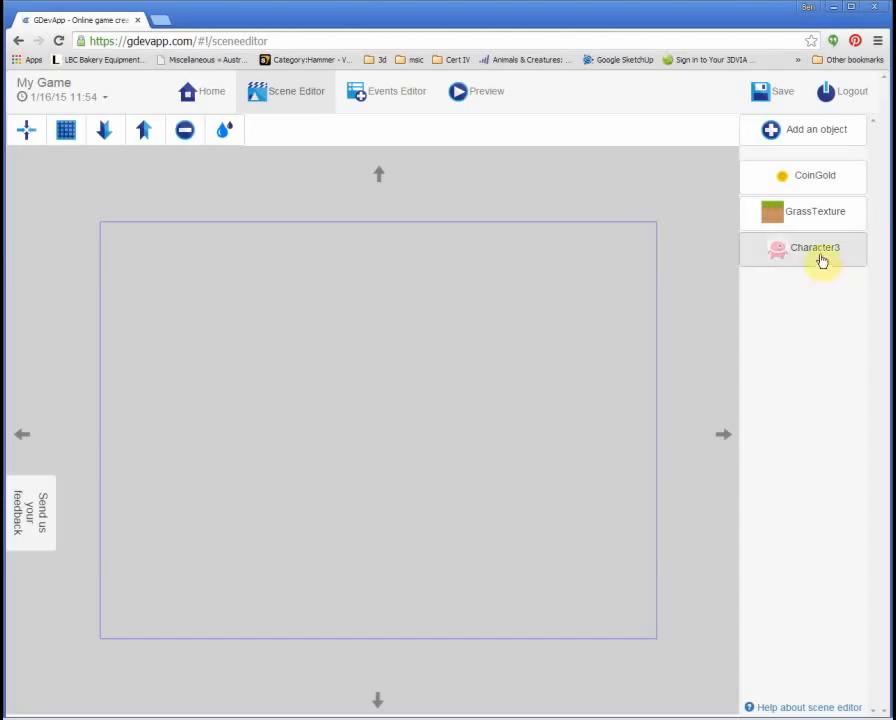
Step: Drag Character3, a GrassTexture tile below it, and a CoinGold between them onto the canvas
drag(820, 258, 315, 378)
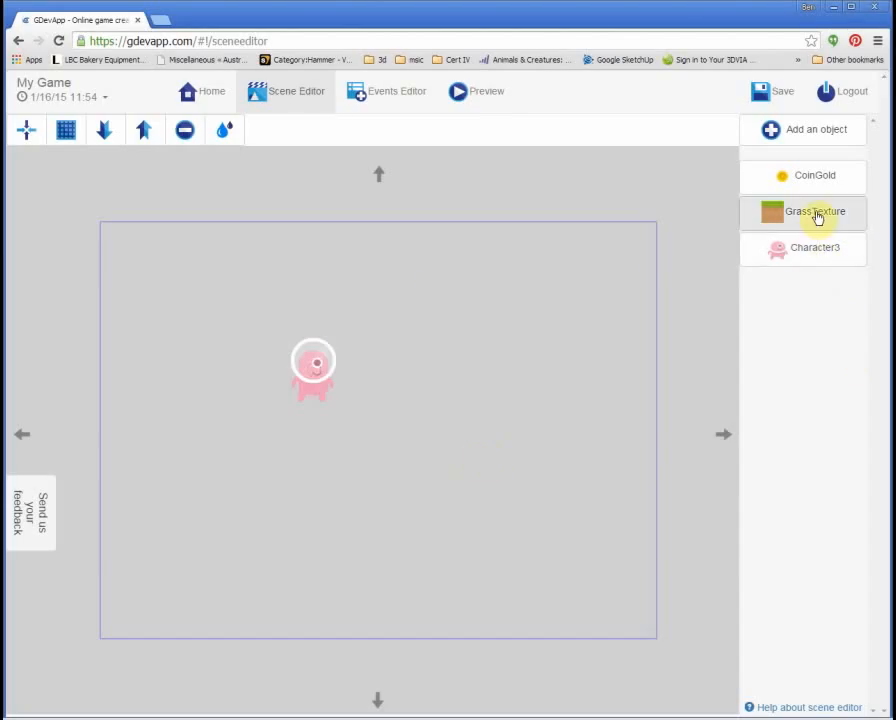
drag(817, 218, 288, 525)
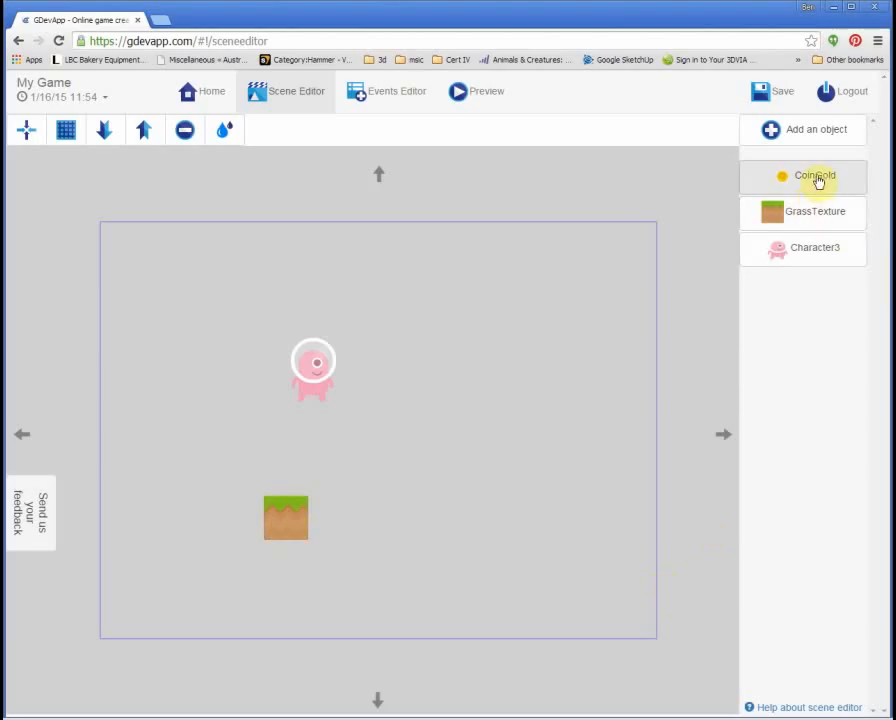
drag(818, 182, 342, 466)
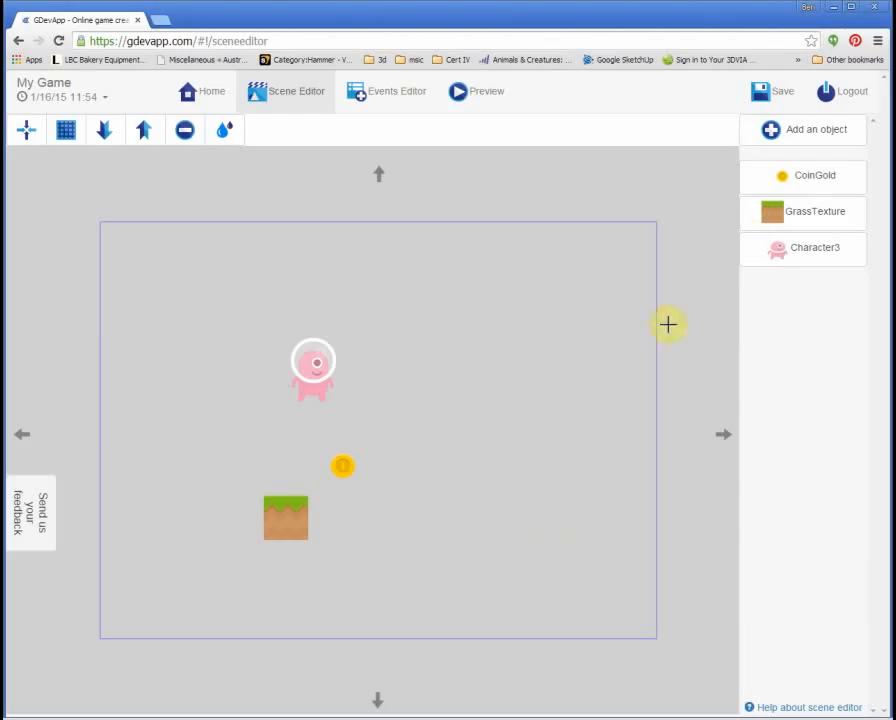
double_click(832, 250)
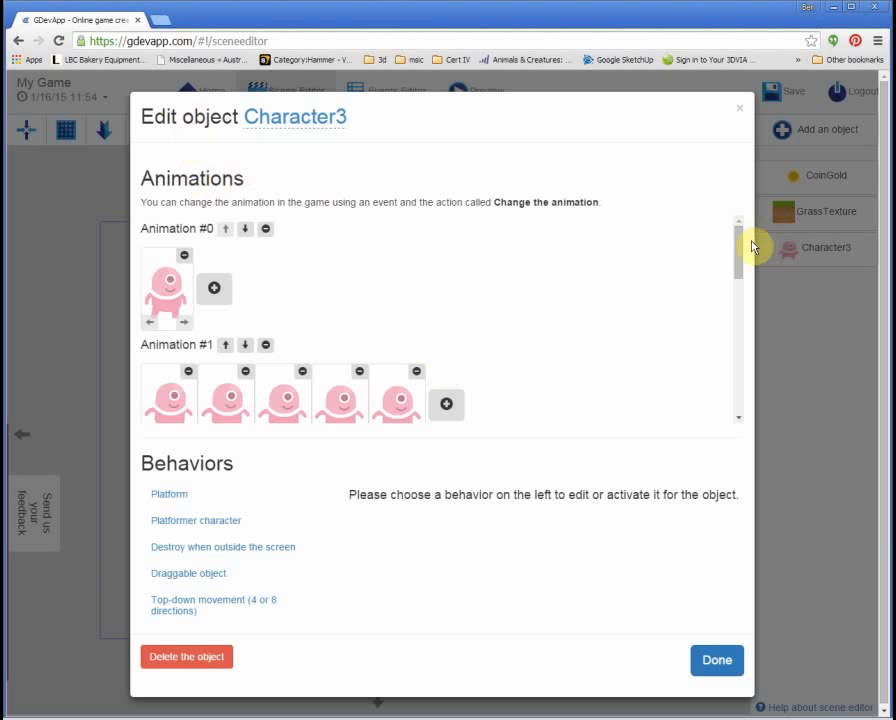
drag(738, 248, 733, 360)
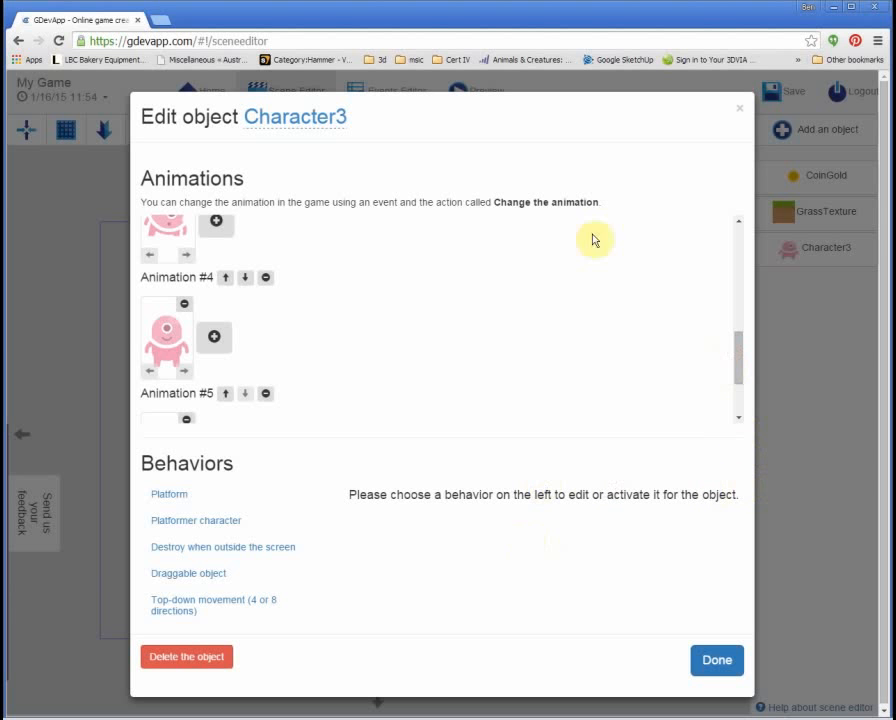
click(740, 108)
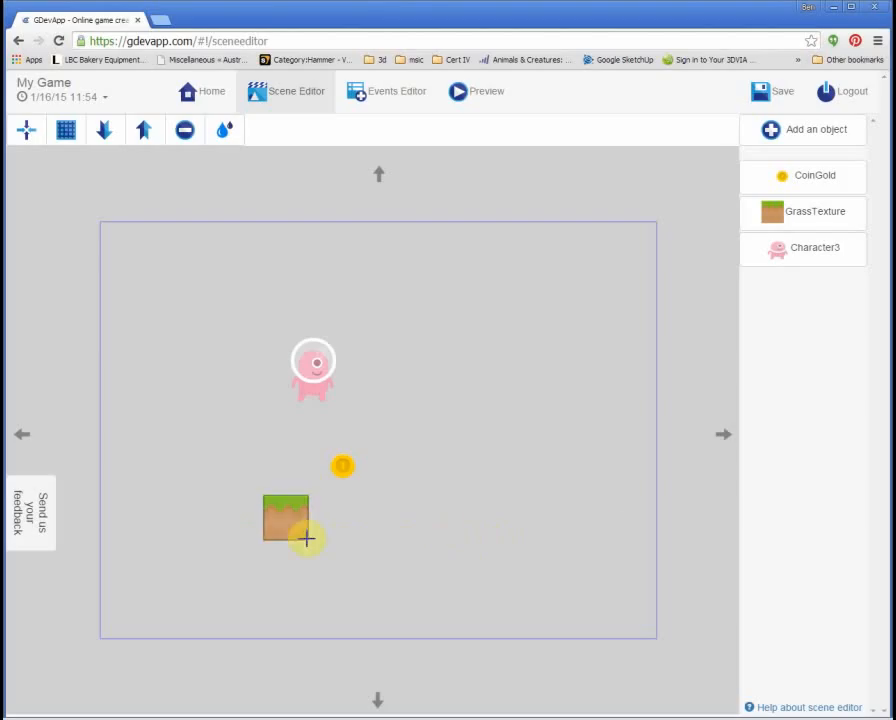
Step: Place a second grass tile beside the first, then delete it
click(798, 221)
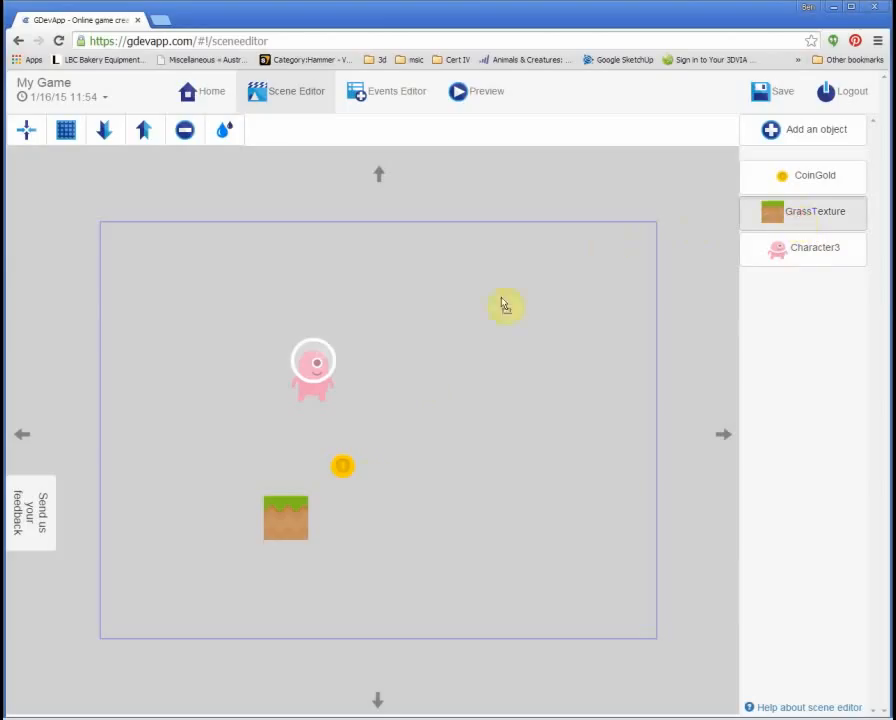
click(371, 513)
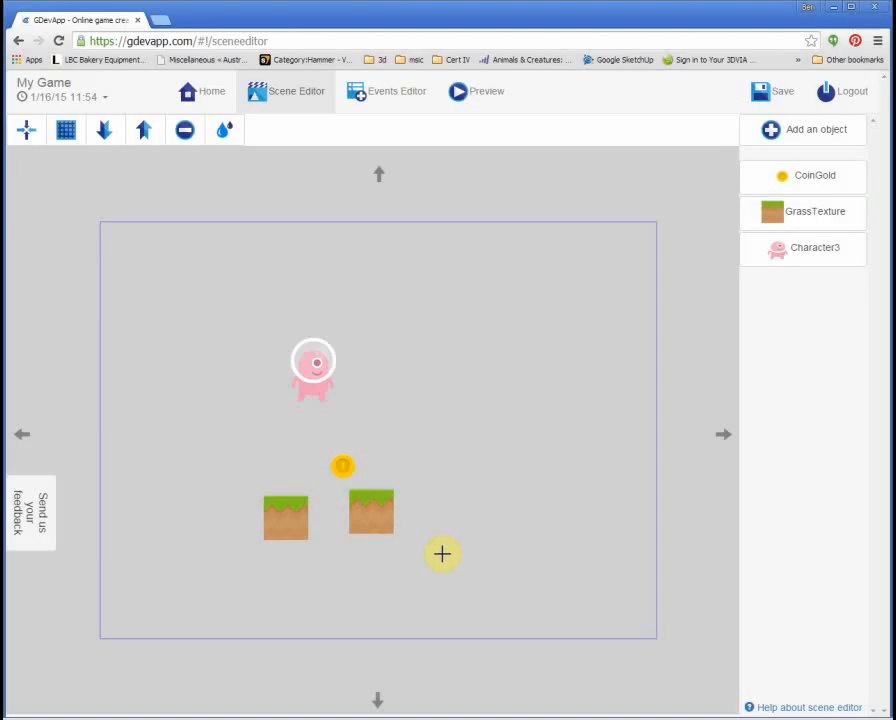
click(374, 518)
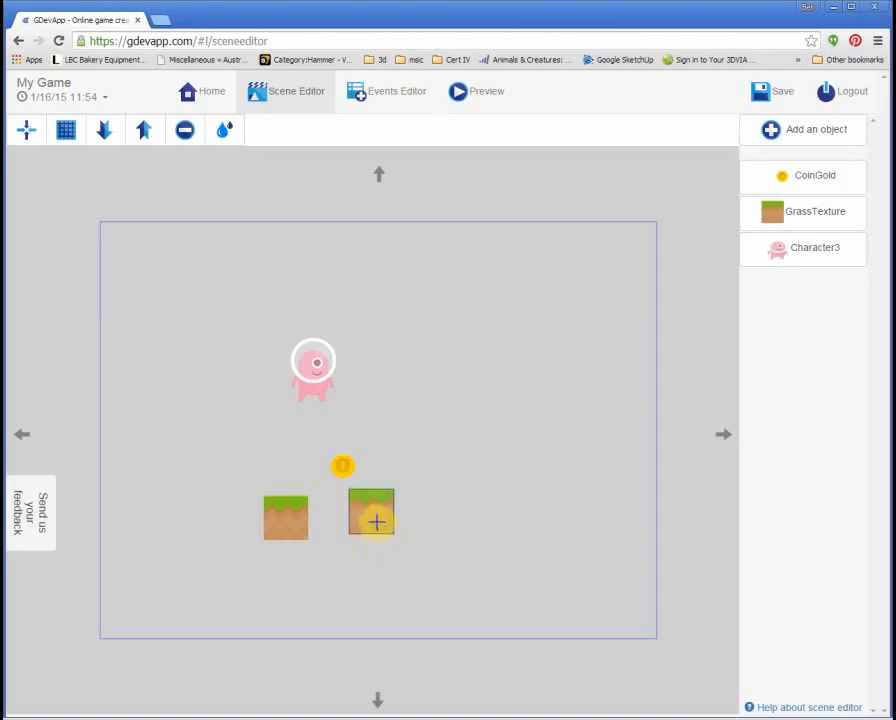
click(316, 290)
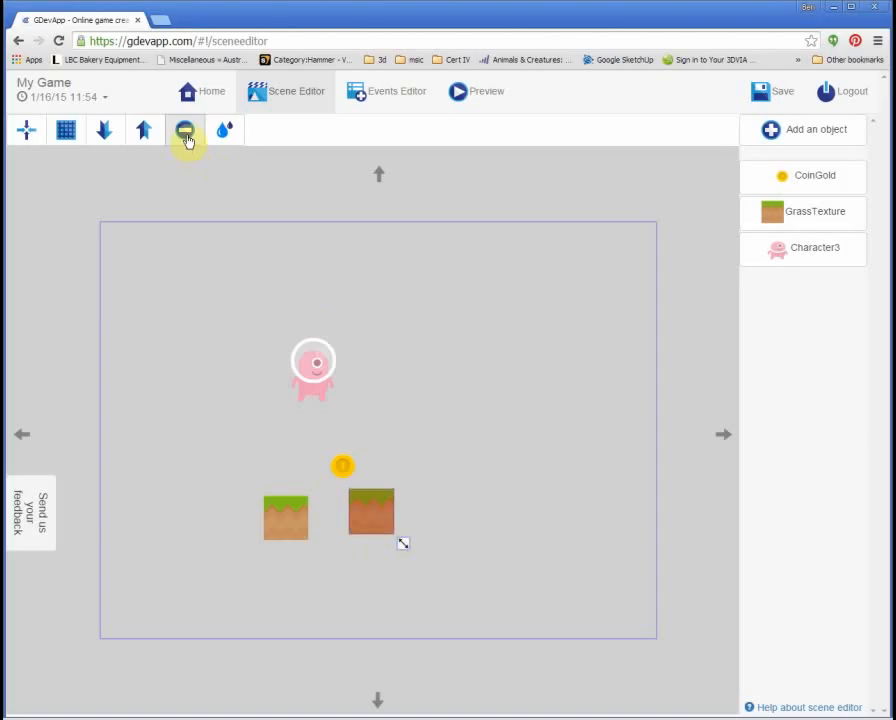
click(186, 140)
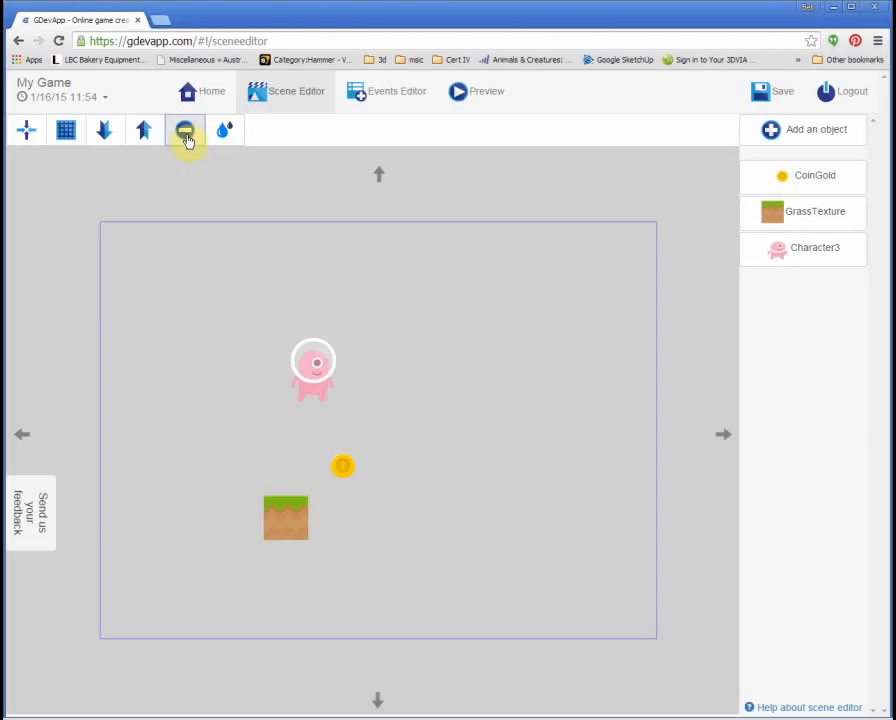
Step: Stretch the grass tile into a one-row platform at the left edge, with the grid on
click(280, 523)
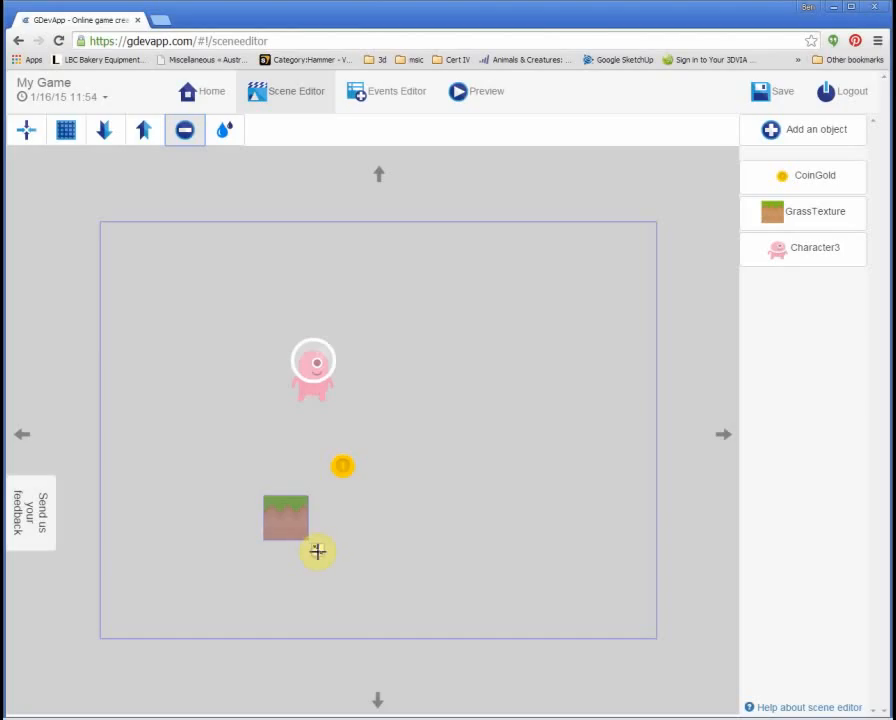
drag(317, 551, 536, 582)
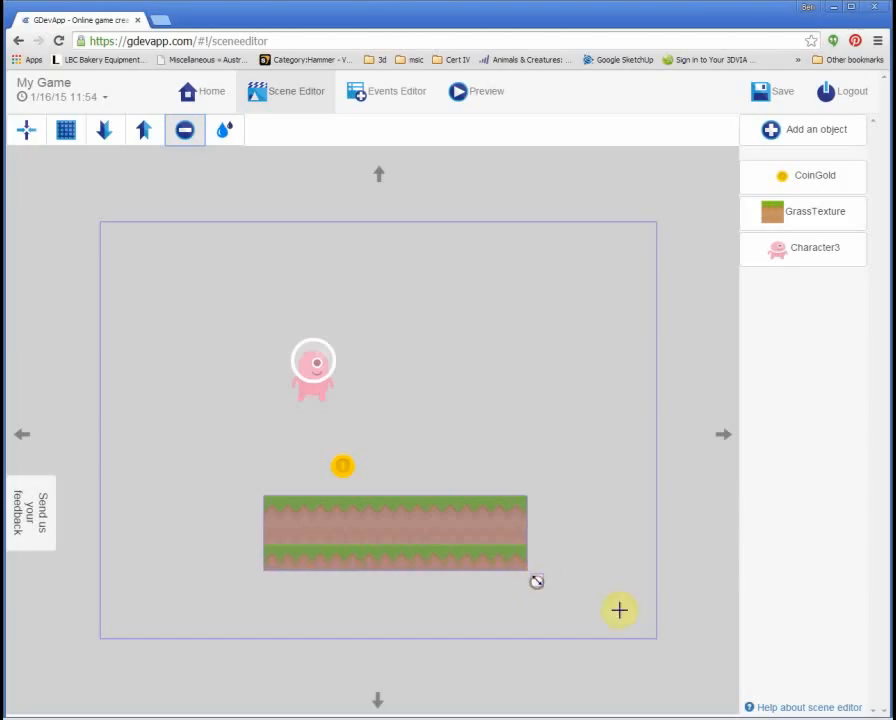
click(66, 134)
drag(400, 544, 241, 533)
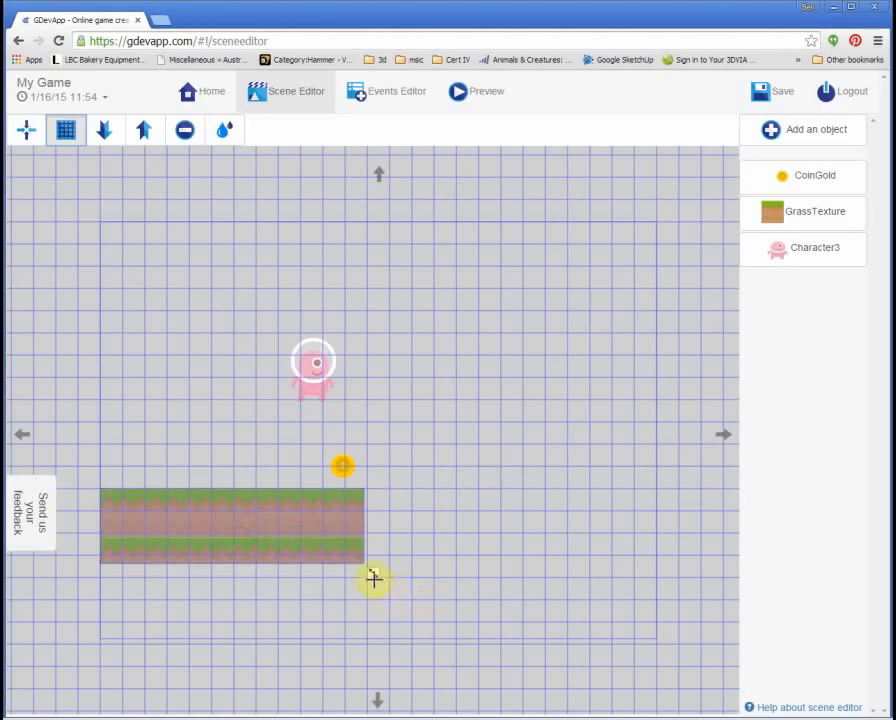
drag(375, 576, 358, 552)
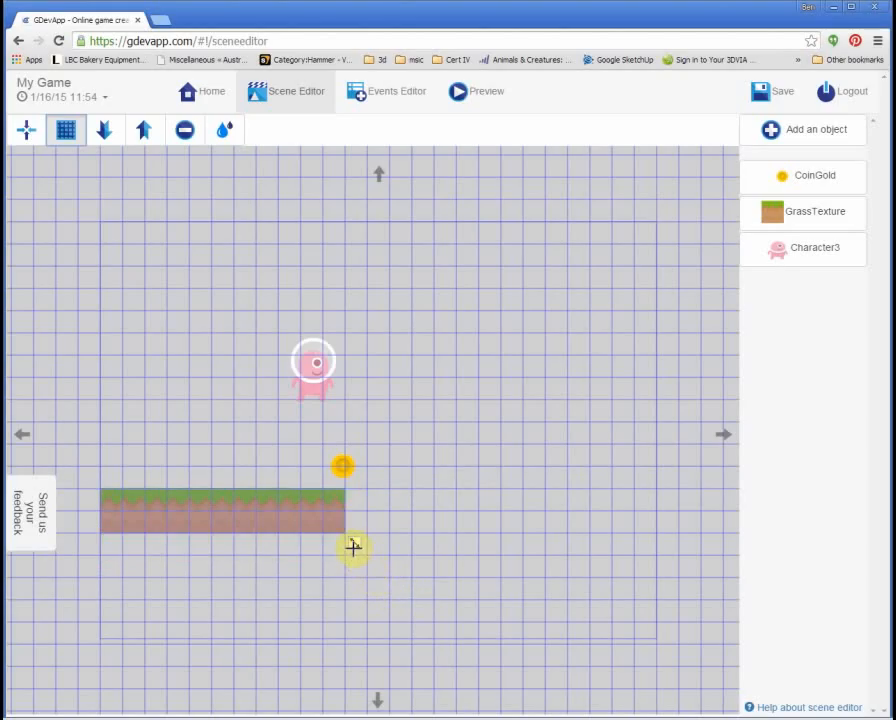
Step: Move the character left above the platform and turn off the grid
drag(270, 522, 236, 516)
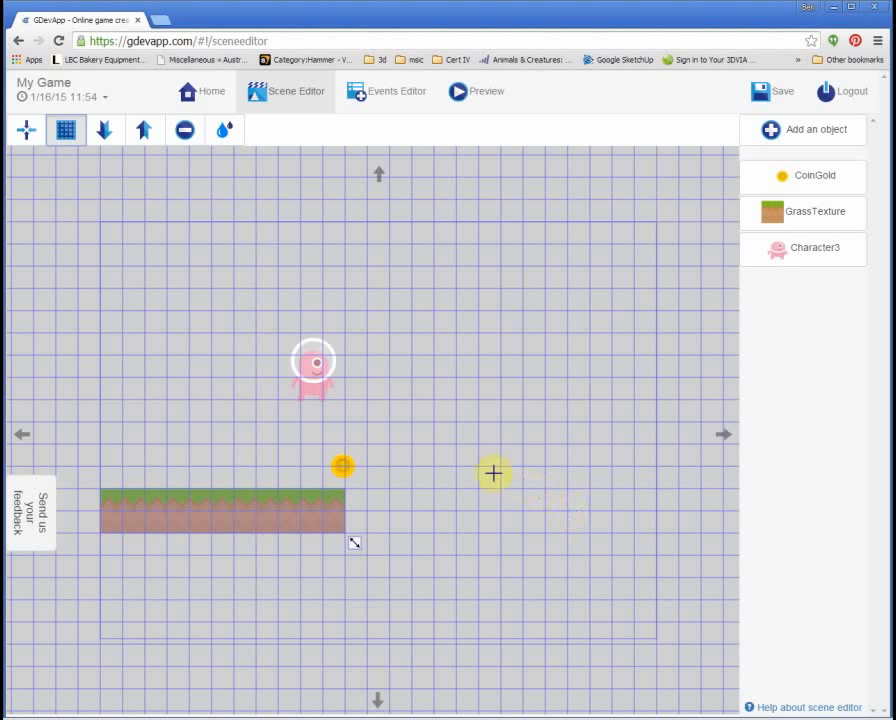
drag(328, 370, 230, 362)
click(342, 465)
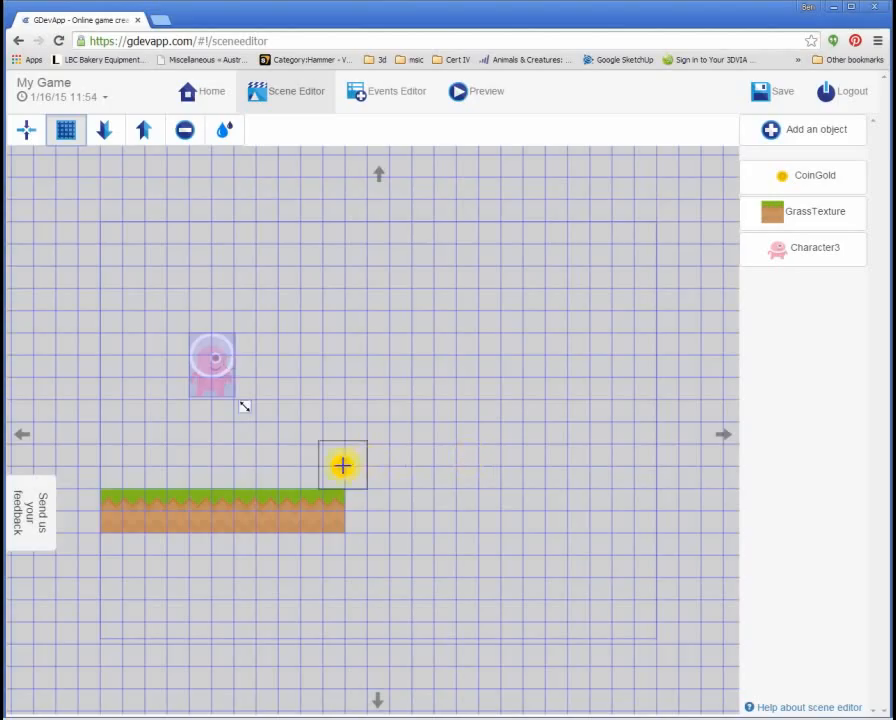
click(66, 130)
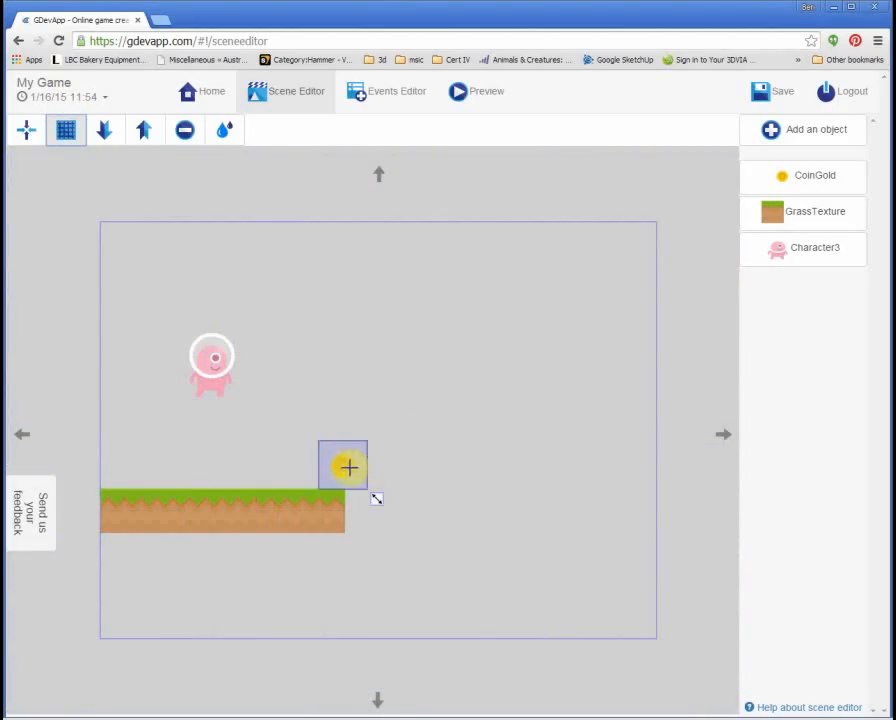
Step: Add another gold coin to the right of the first to extend the row
drag(806, 186, 390, 462)
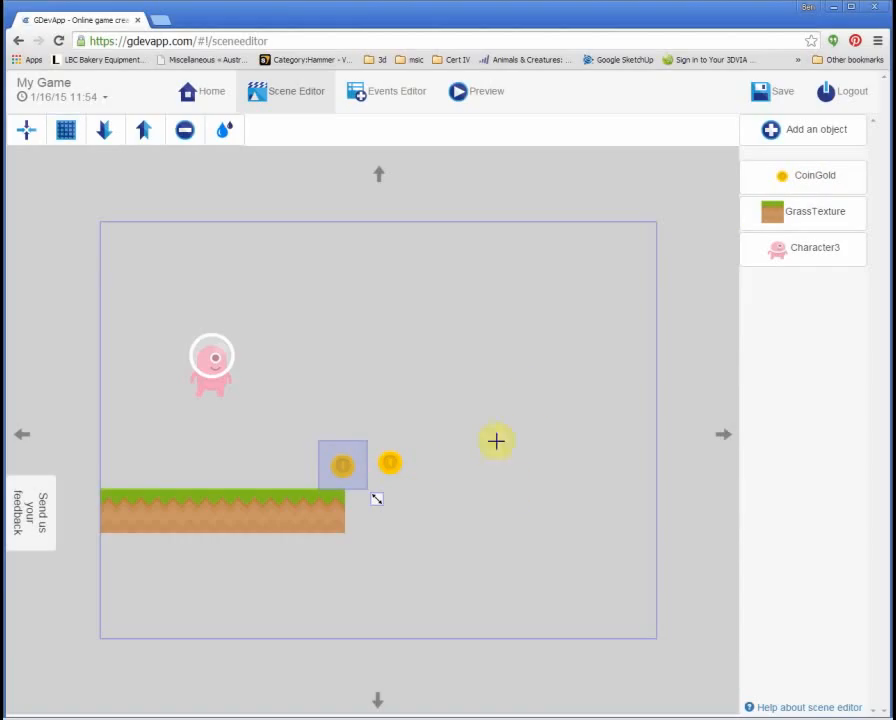
click(395, 468)
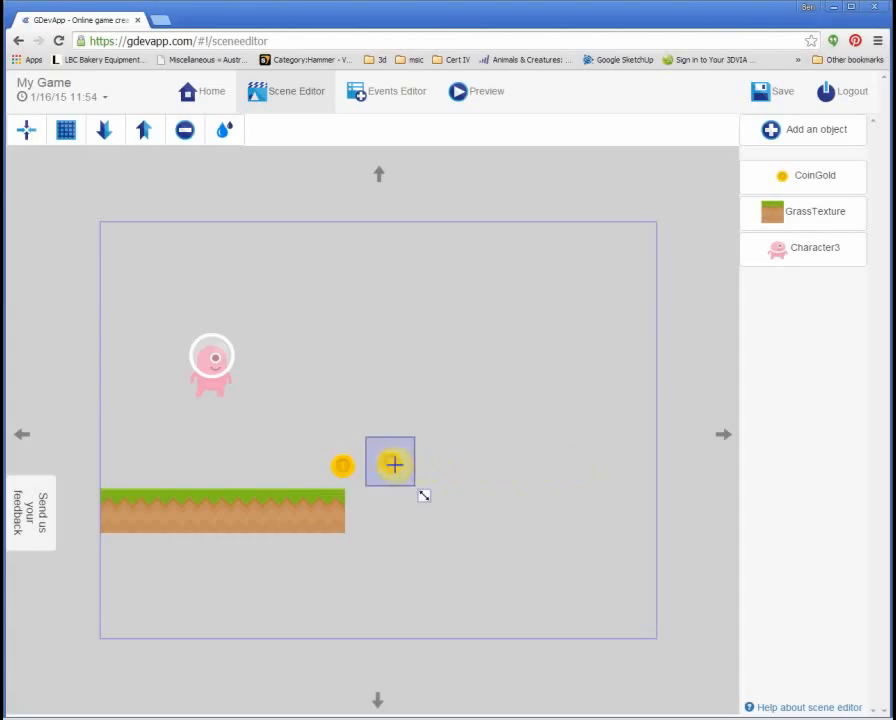
click(446, 464)
drag(390, 463, 491, 462)
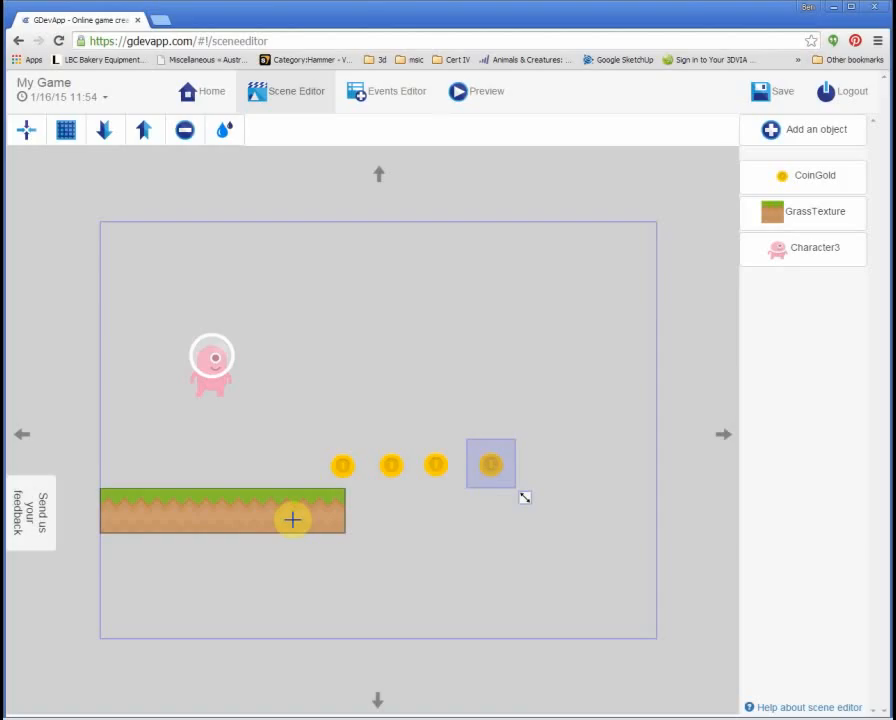
Step: Copy the grass platform to the right and snap it level with the first one
drag(292, 519, 592, 528)
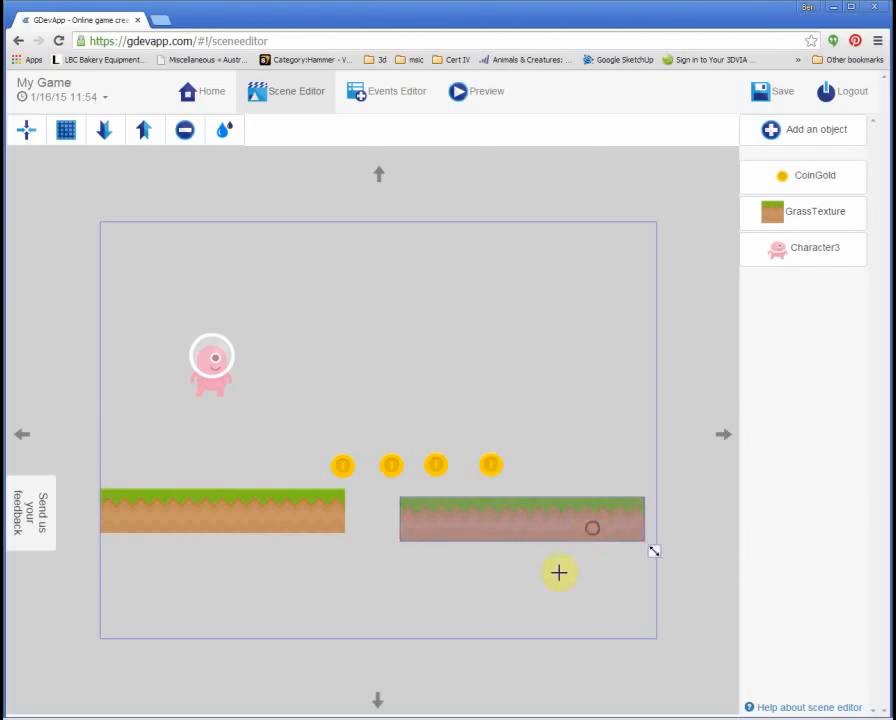
click(70, 140)
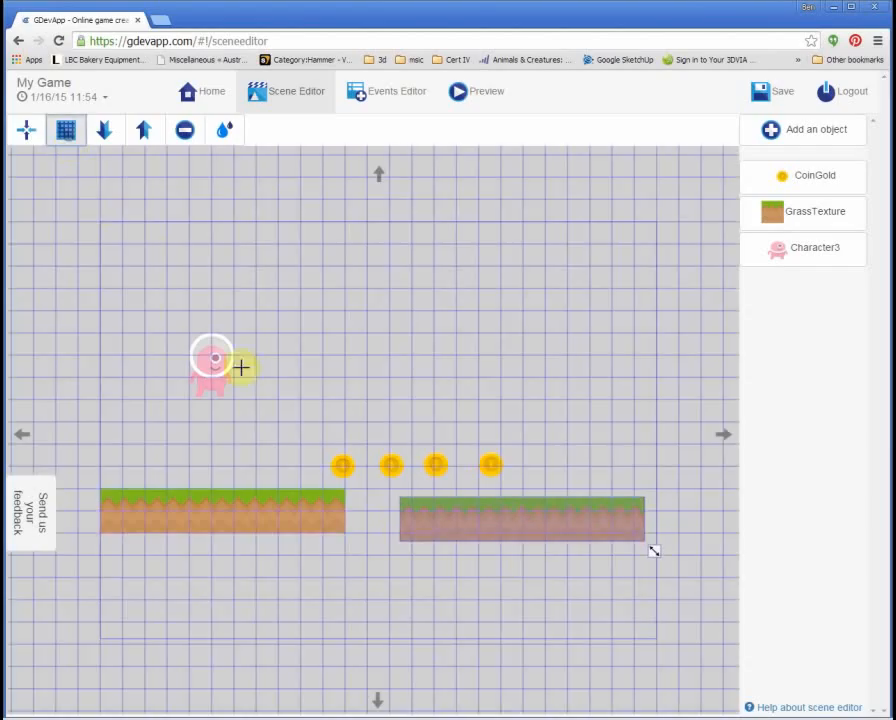
drag(522, 534, 537, 529)
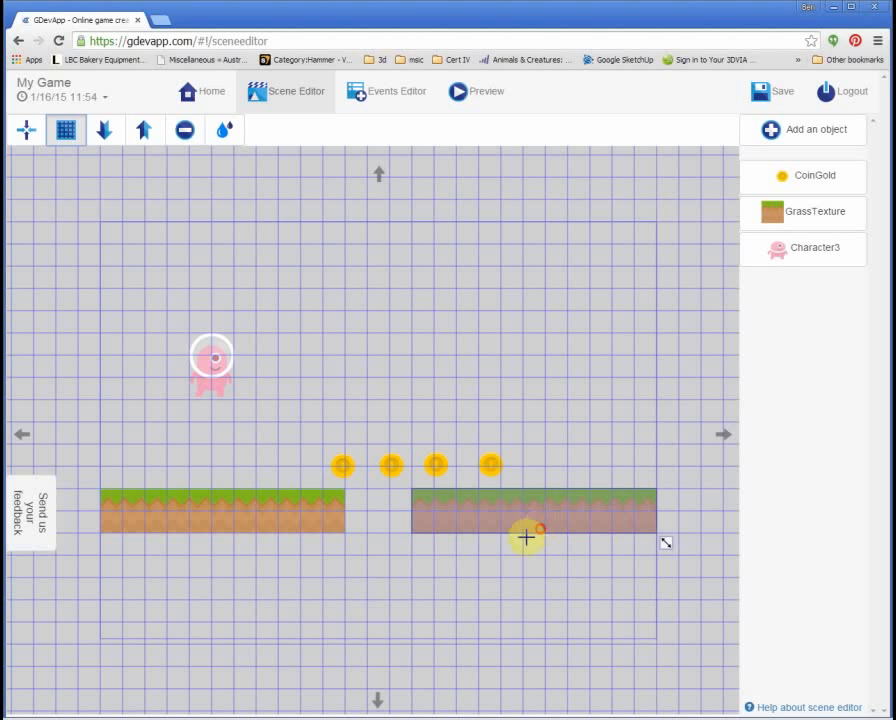
click(438, 424)
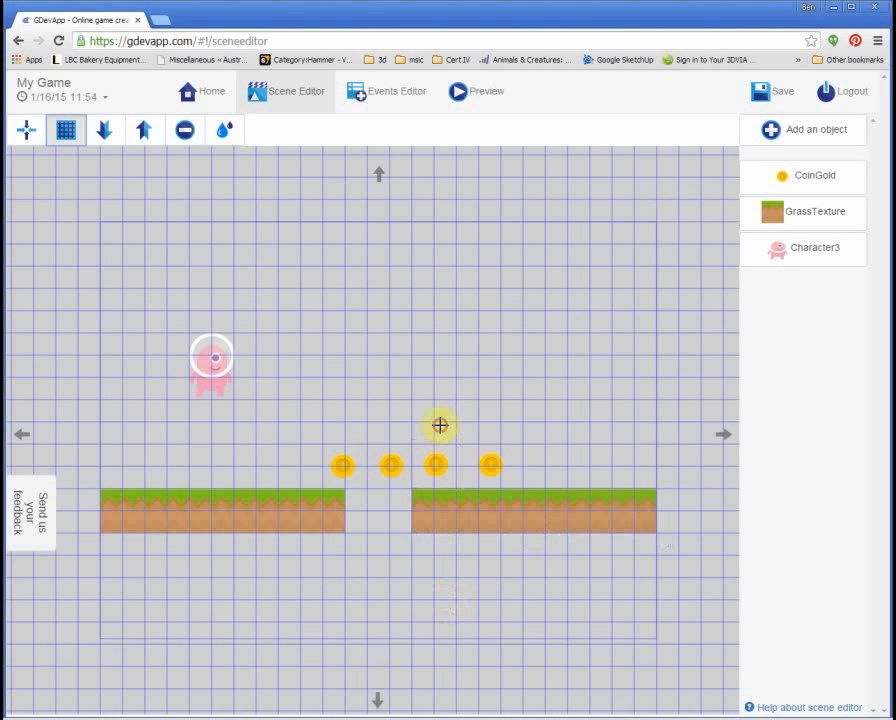
click(72, 134)
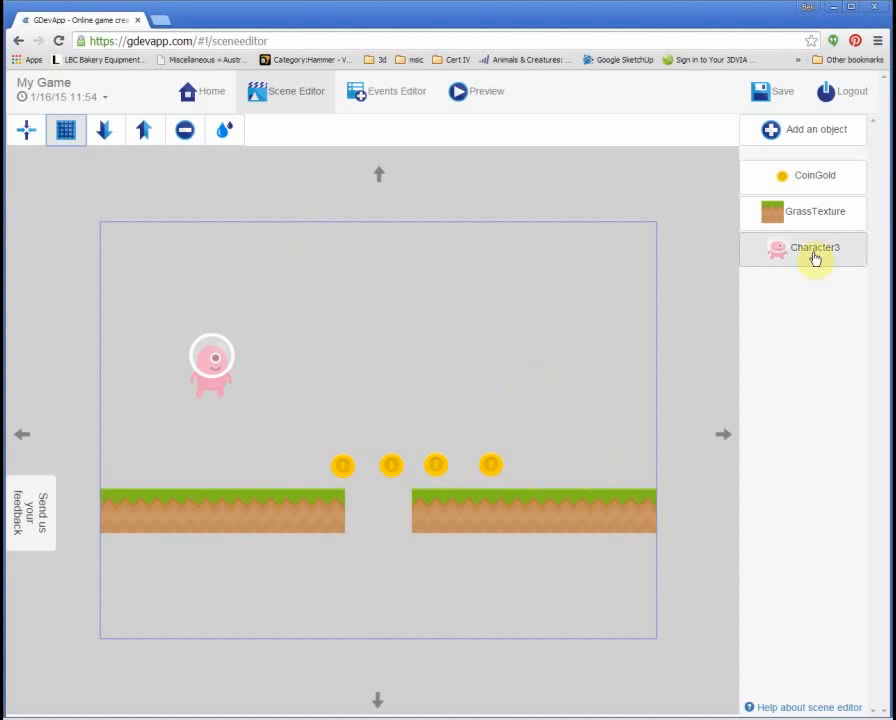
Step: Add the Star object and place one star high above the left platform
click(800, 130)
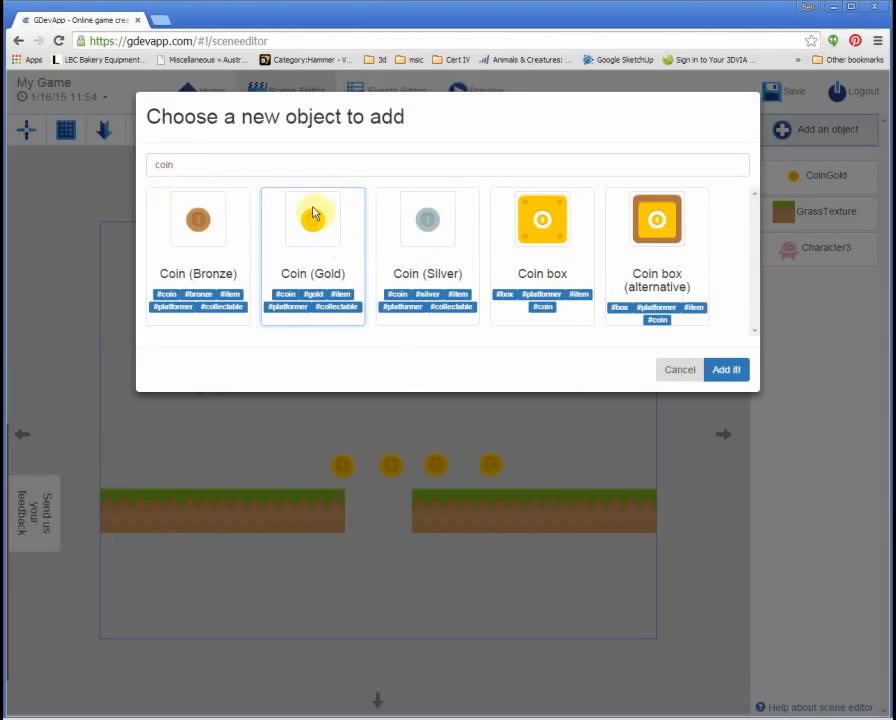
drag(216, 170, 120, 166)
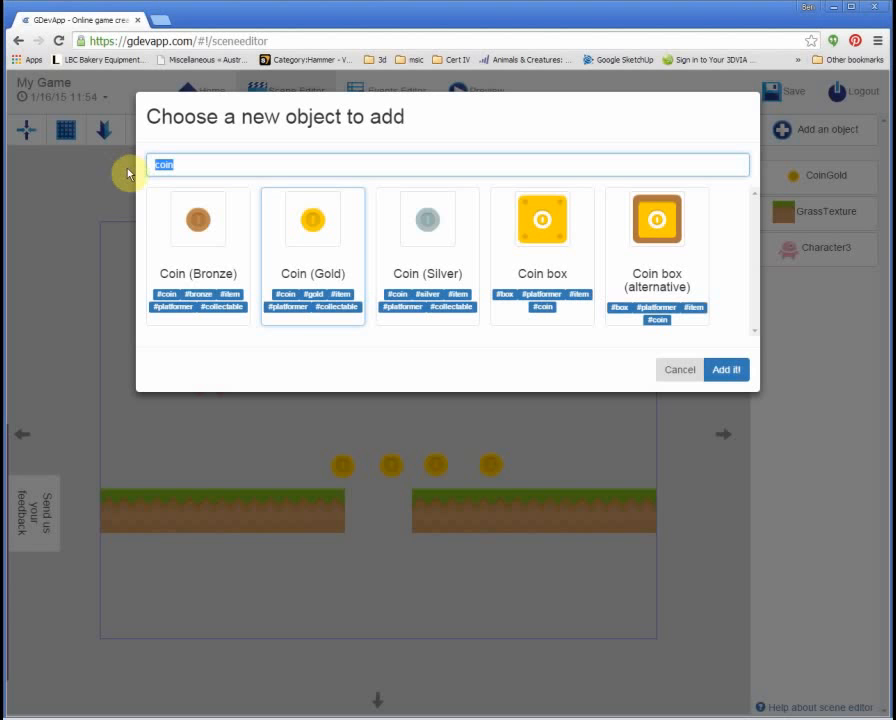
key(BackSpace)
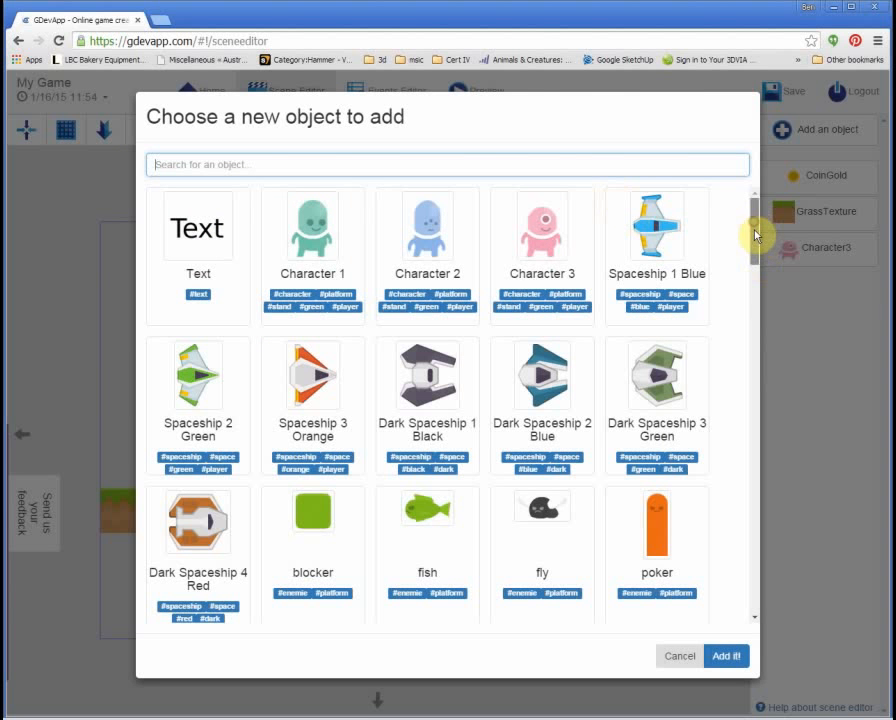
drag(755, 235, 751, 425)
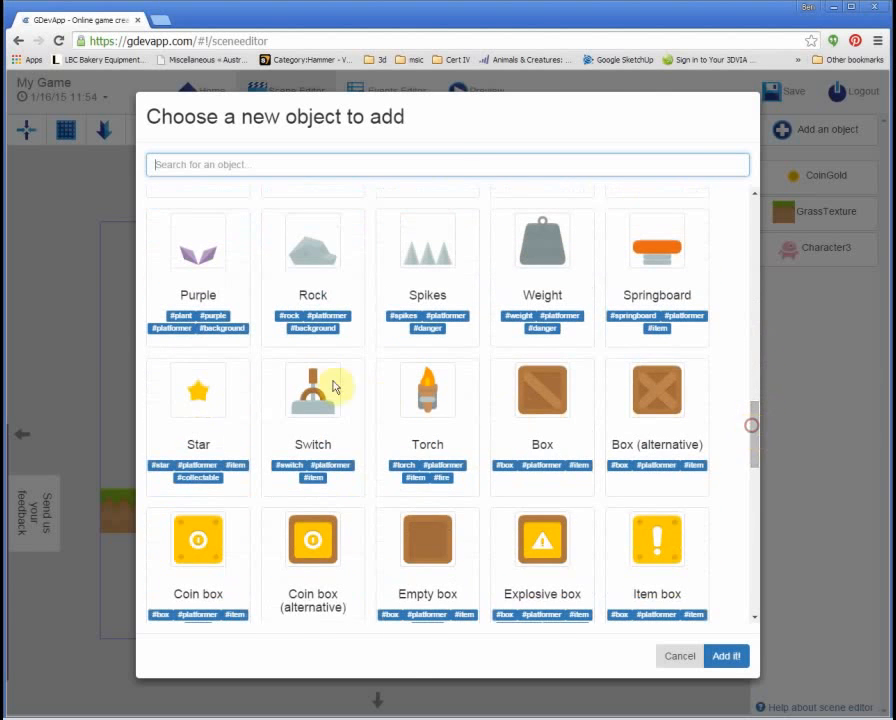
click(198, 388)
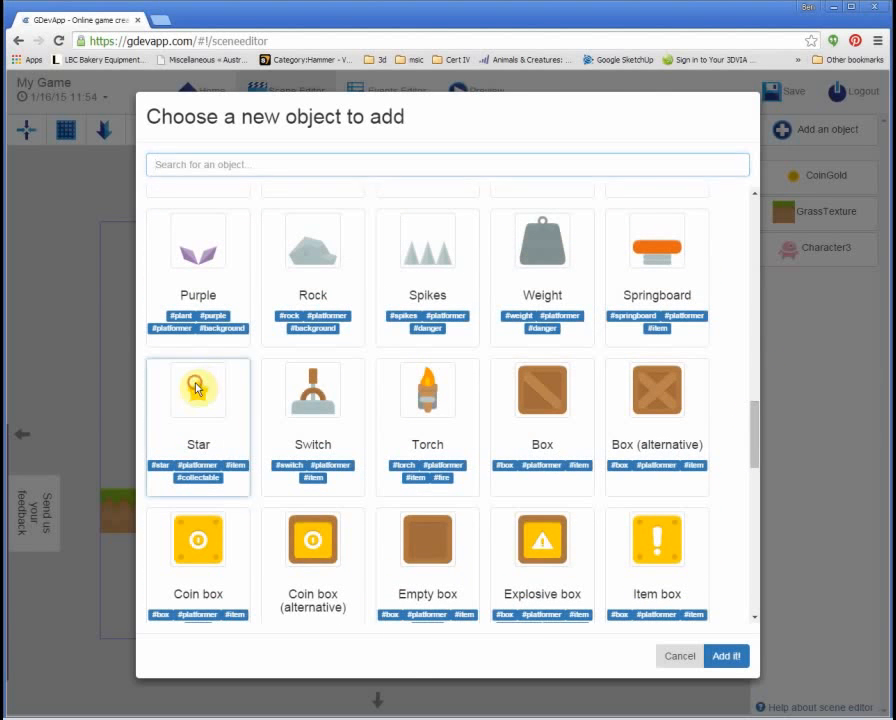
click(726, 657)
drag(800, 176, 274, 272)
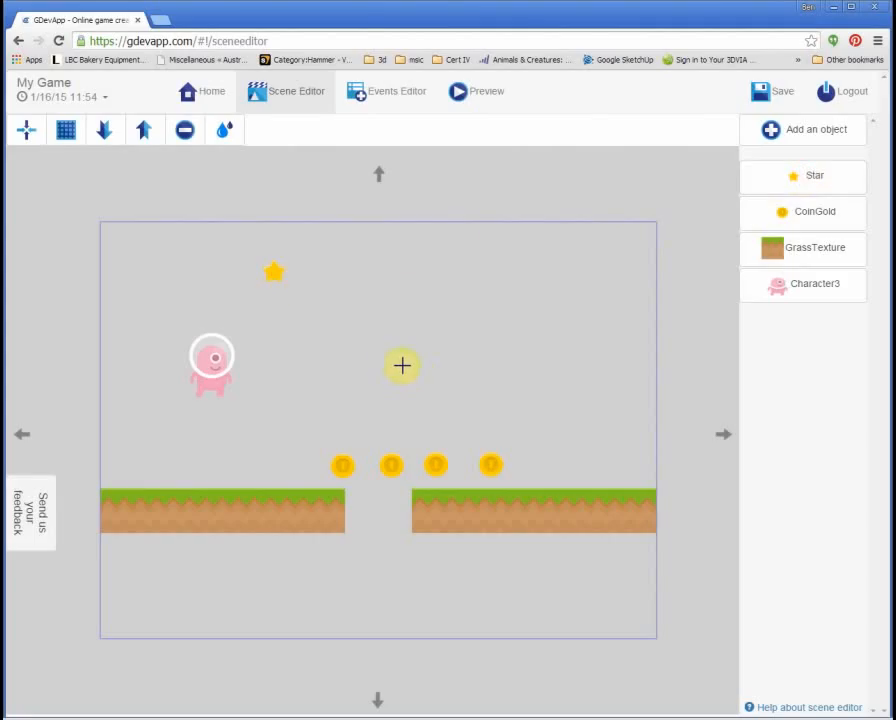
Step: Place a second star beside the first along the top
drag(276, 274, 460, 278)
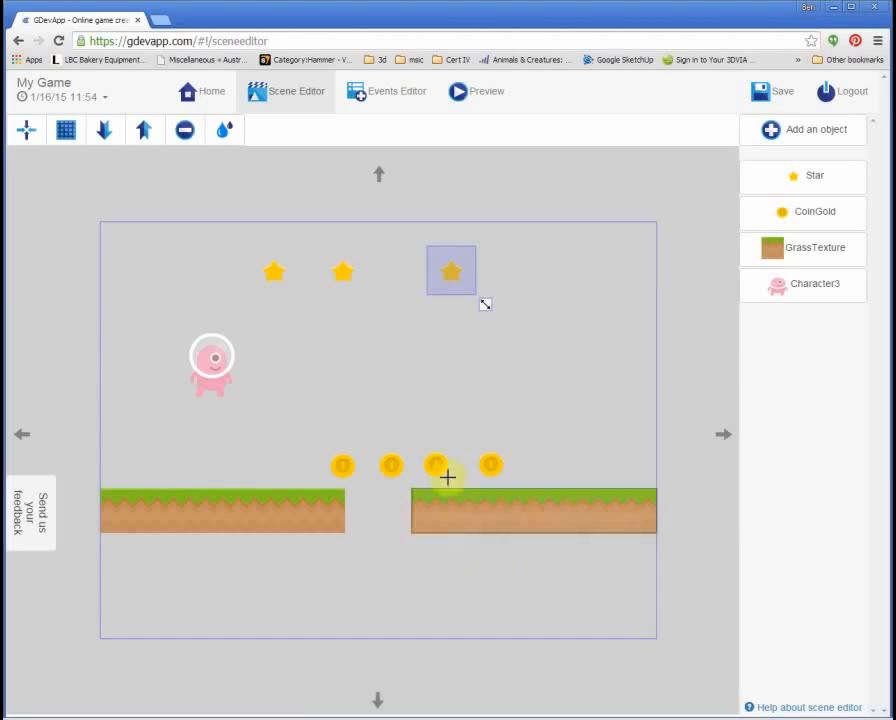
Step: Run the game in Preview
click(484, 96)
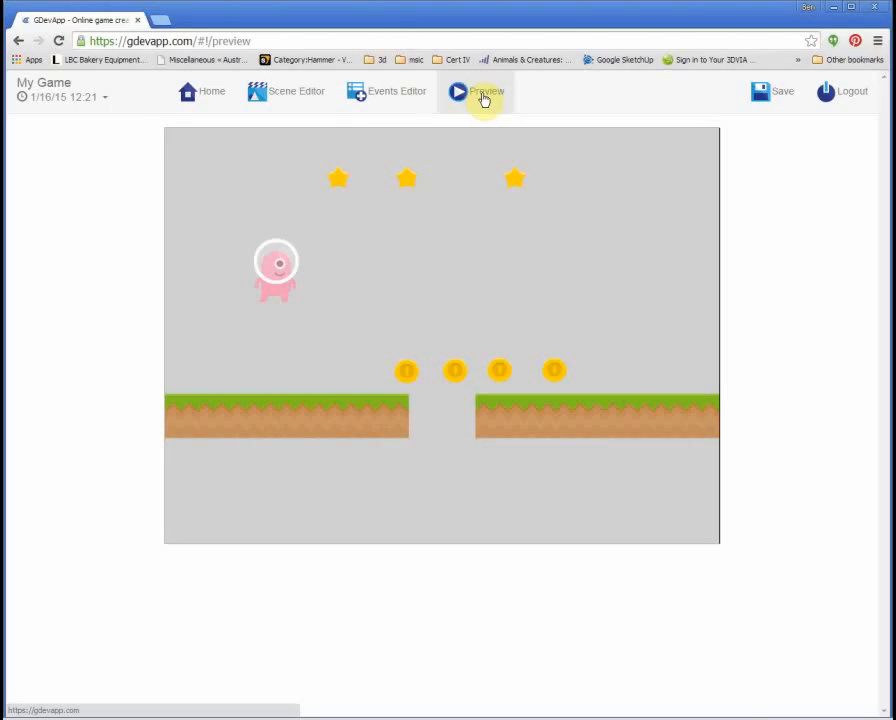
Step: Close the preview, return to the Scene Editor and select the pink character
click(280, 100)
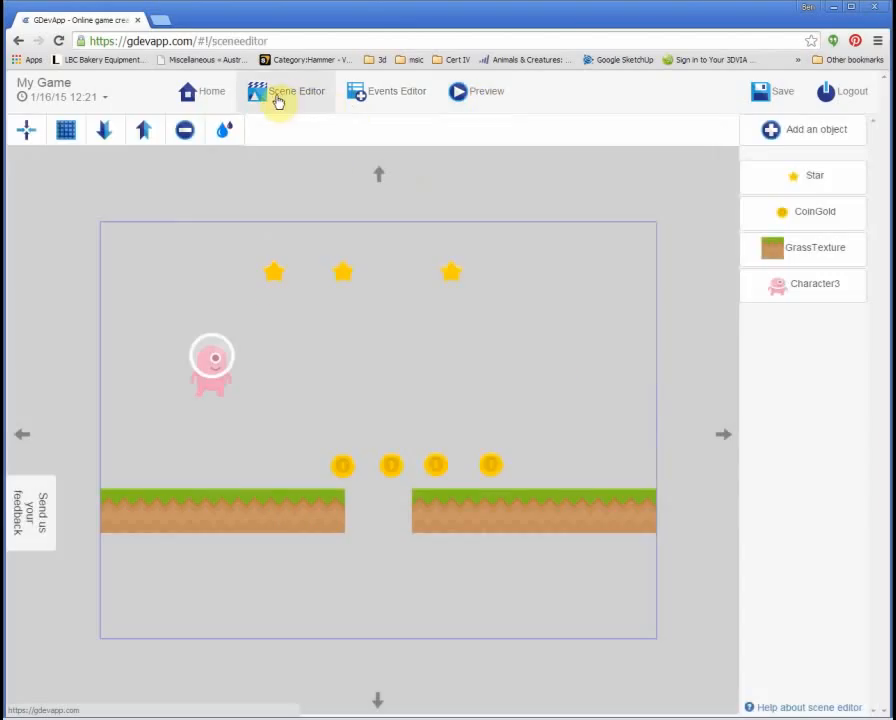
click(201, 367)
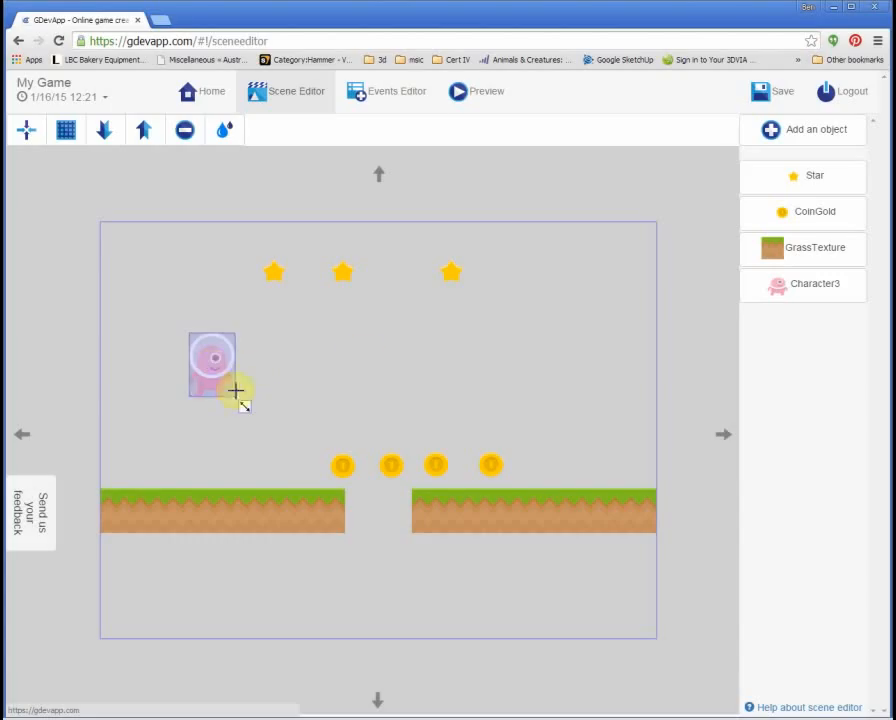
Step: Activate the Platformer character behavior on Character3, then select both grass platforms
click(816, 293)
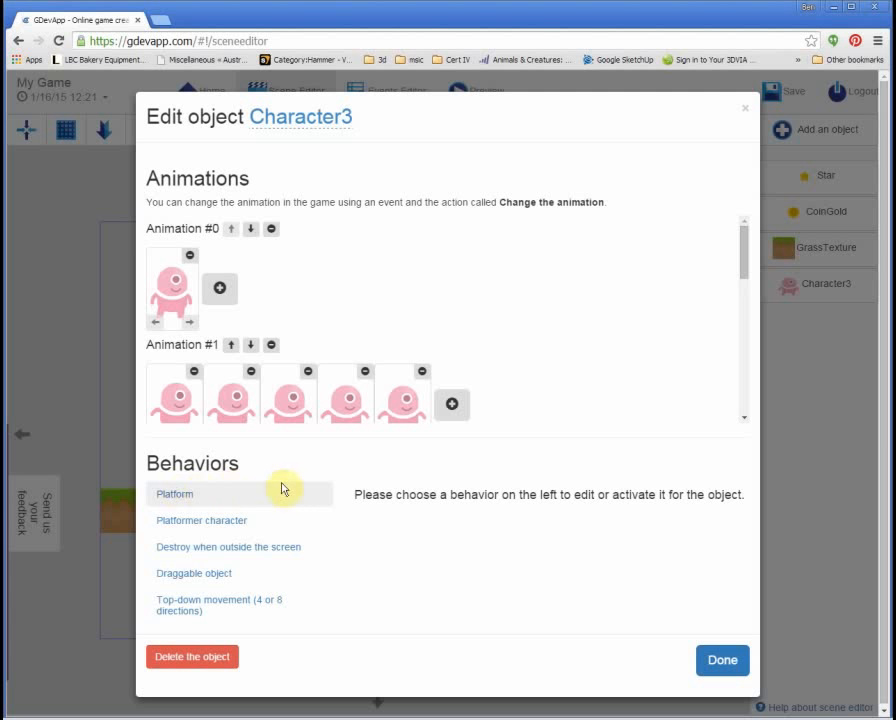
click(176, 521)
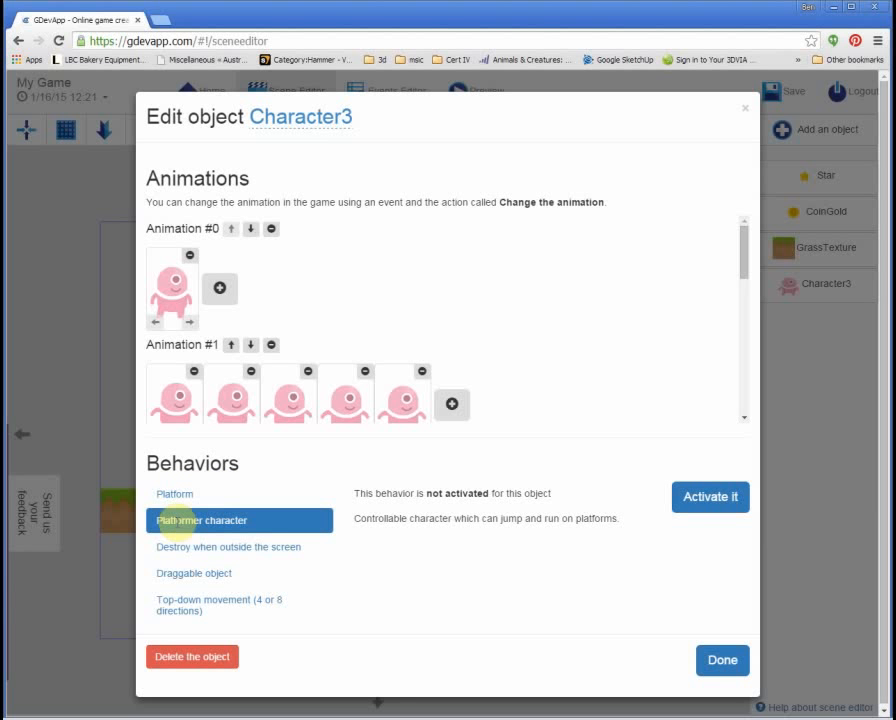
click(716, 505)
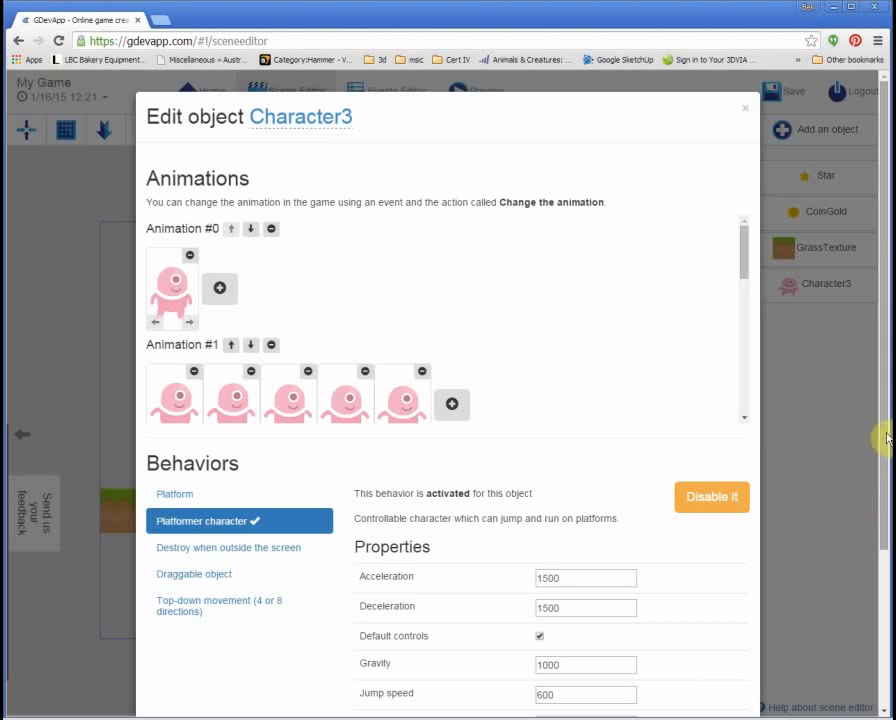
drag(880, 434, 882, 586)
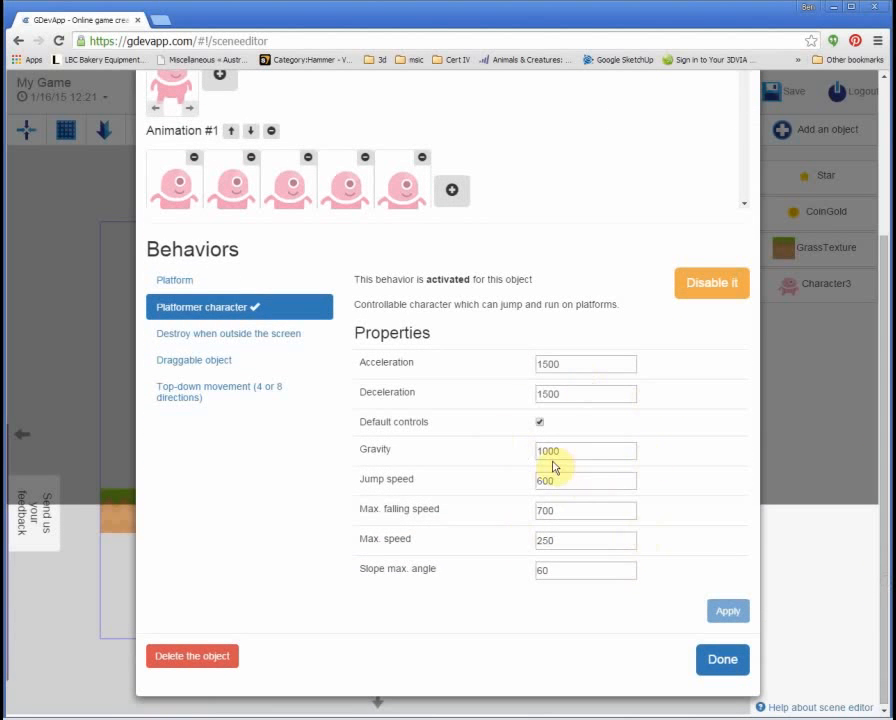
click(721, 660)
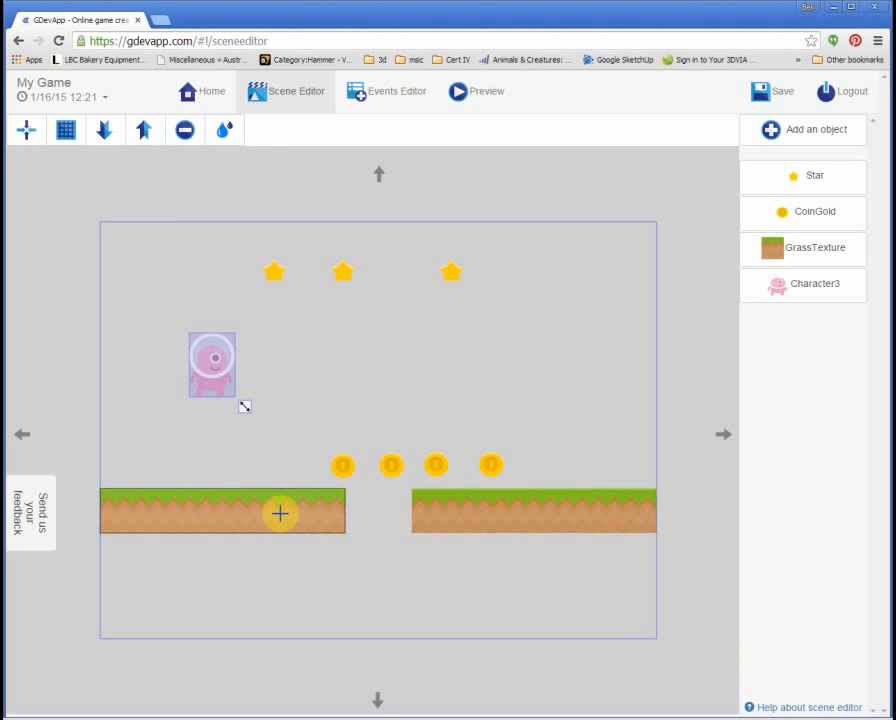
click(436, 510)
click(316, 510)
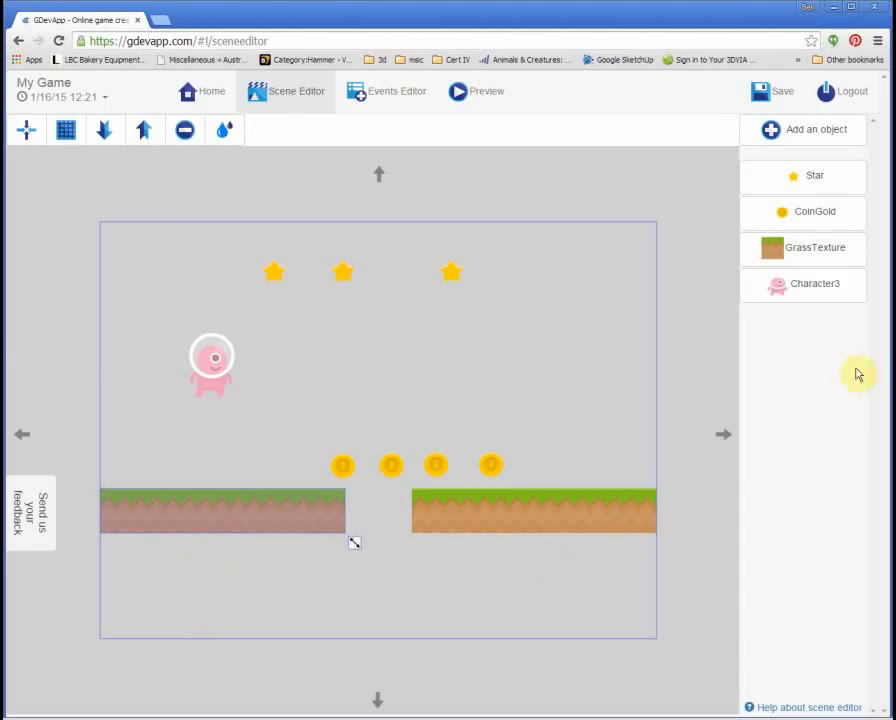
Step: Activate the Platform behavior on GrassTexture, keeping its type as Platform
click(820, 253)
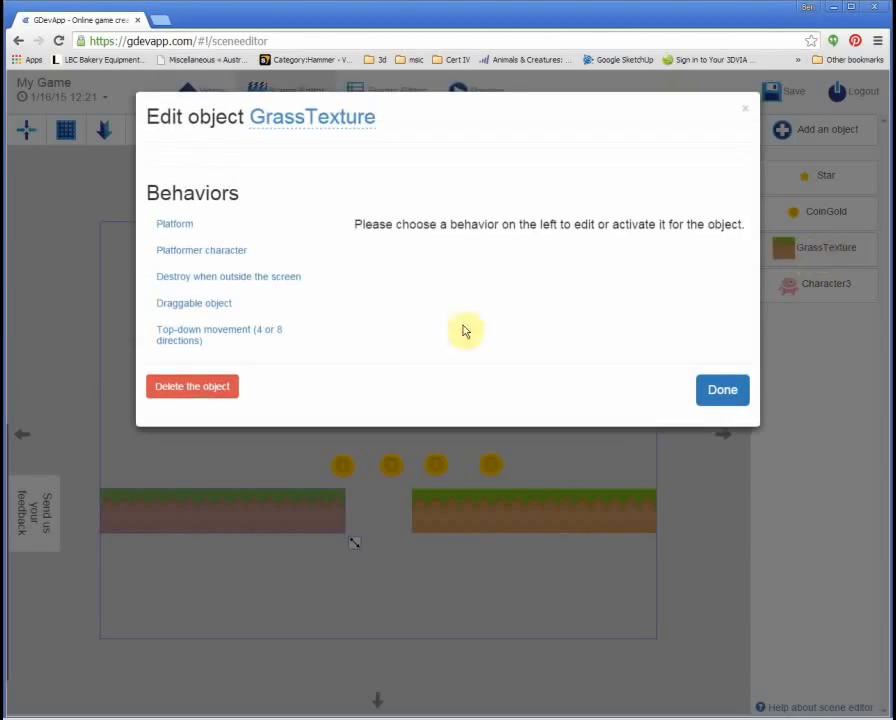
click(170, 224)
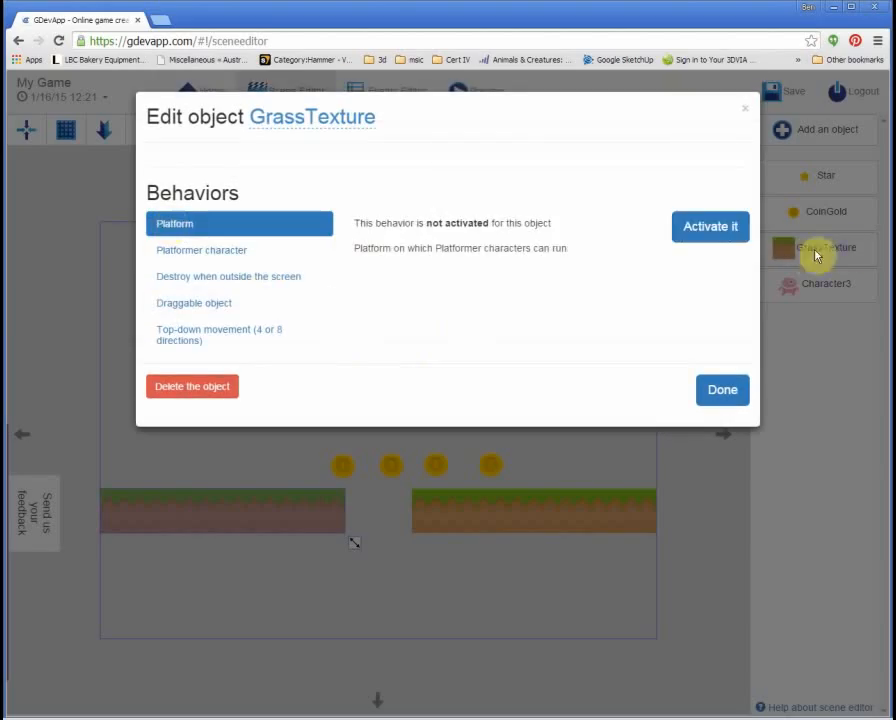
click(732, 226)
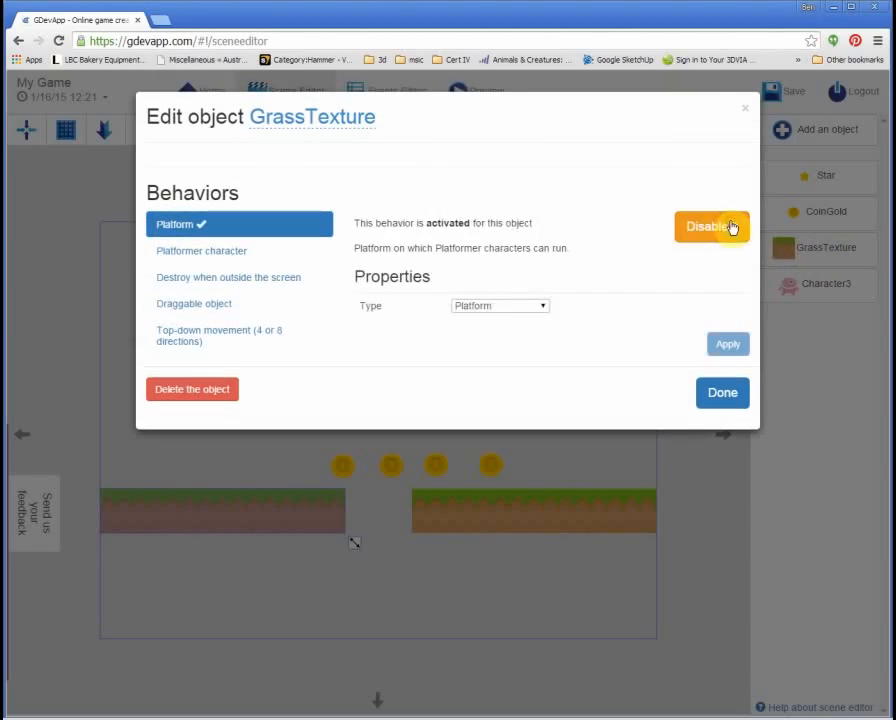
click(513, 307)
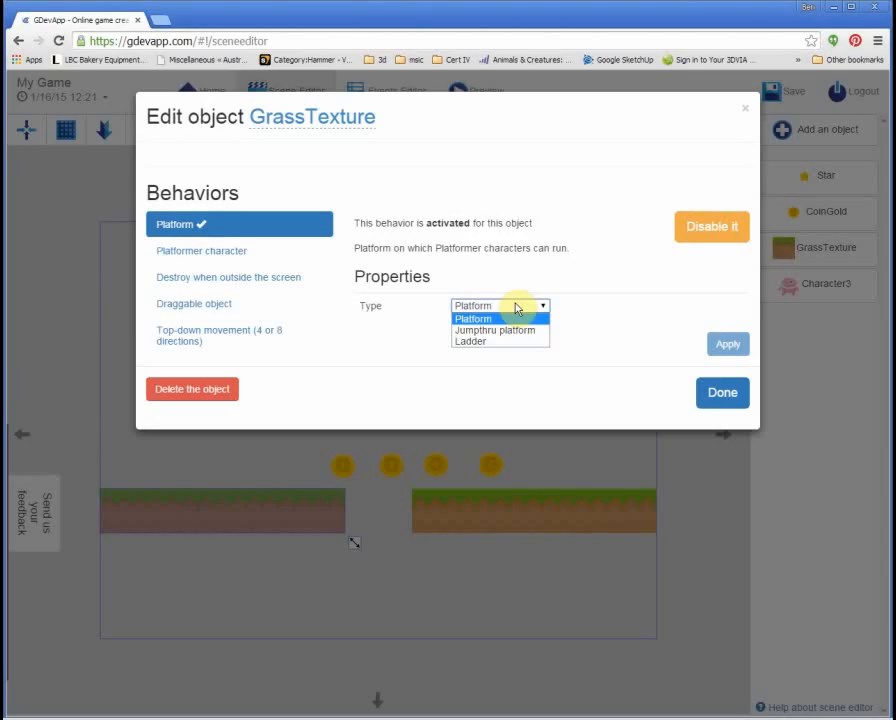
click(517, 307)
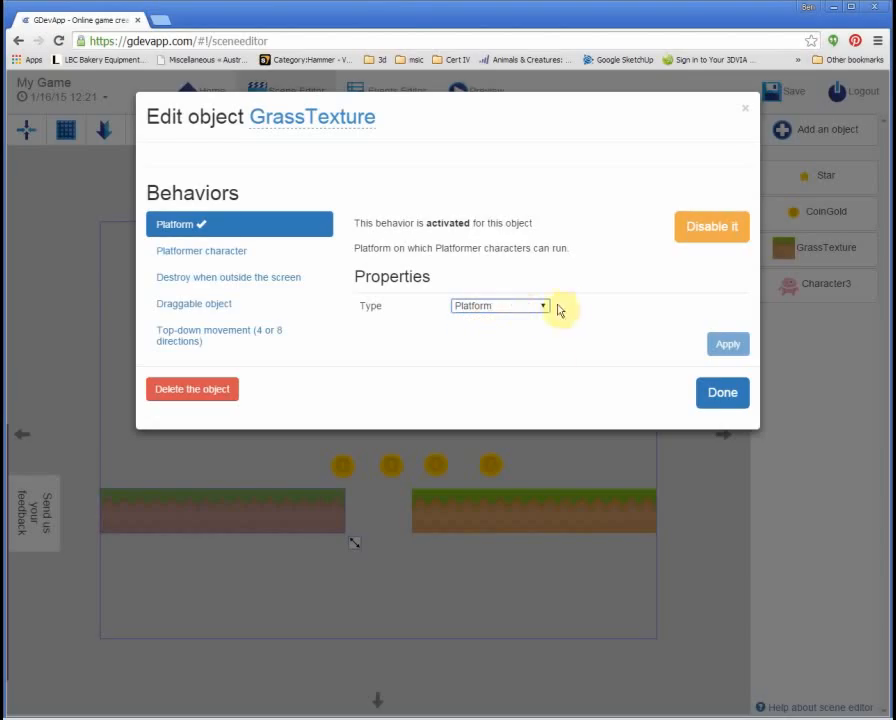
click(719, 398)
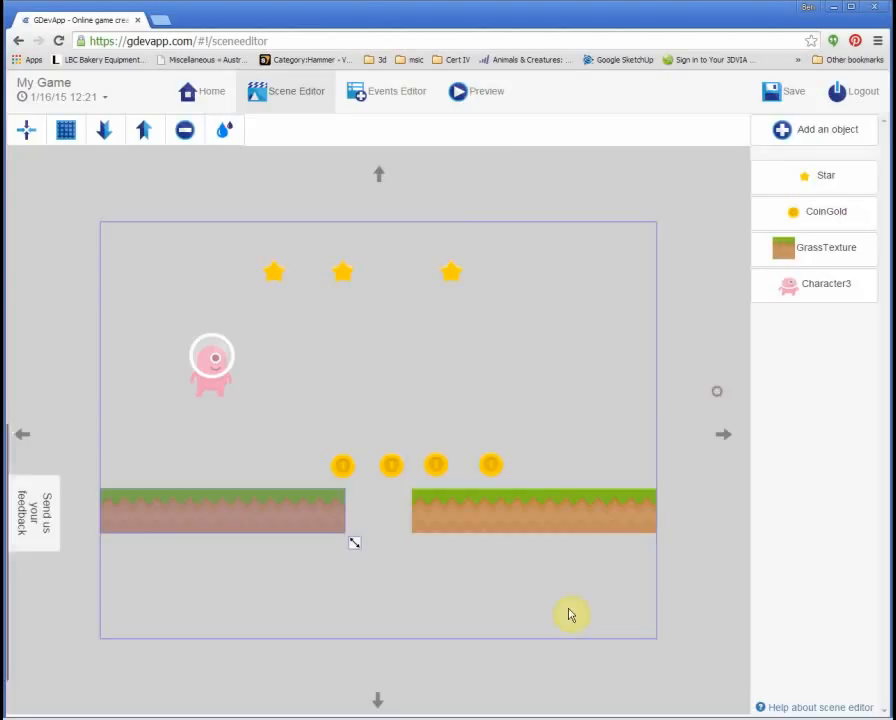
Step: Launch the preview, walk the character right and left, and jump in place
click(469, 93)
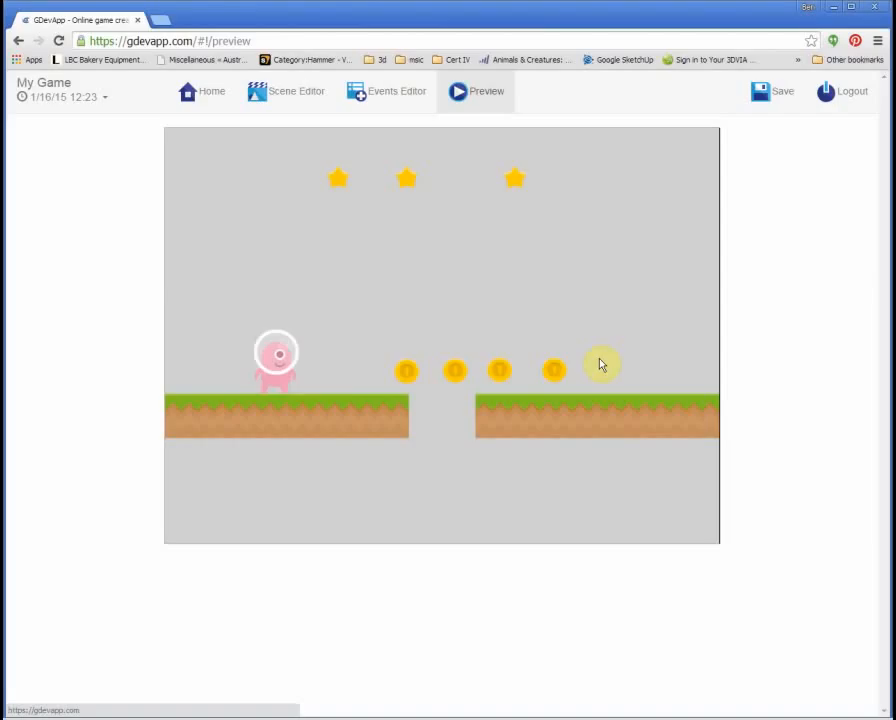
key(Right)
key(Left)
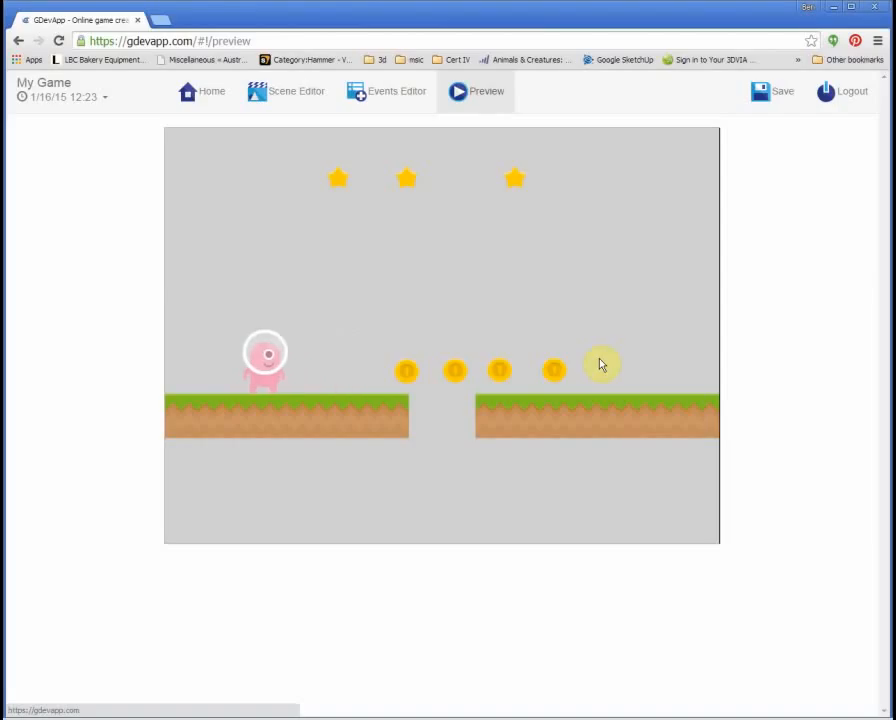
key(space)
key(space)
key(space)
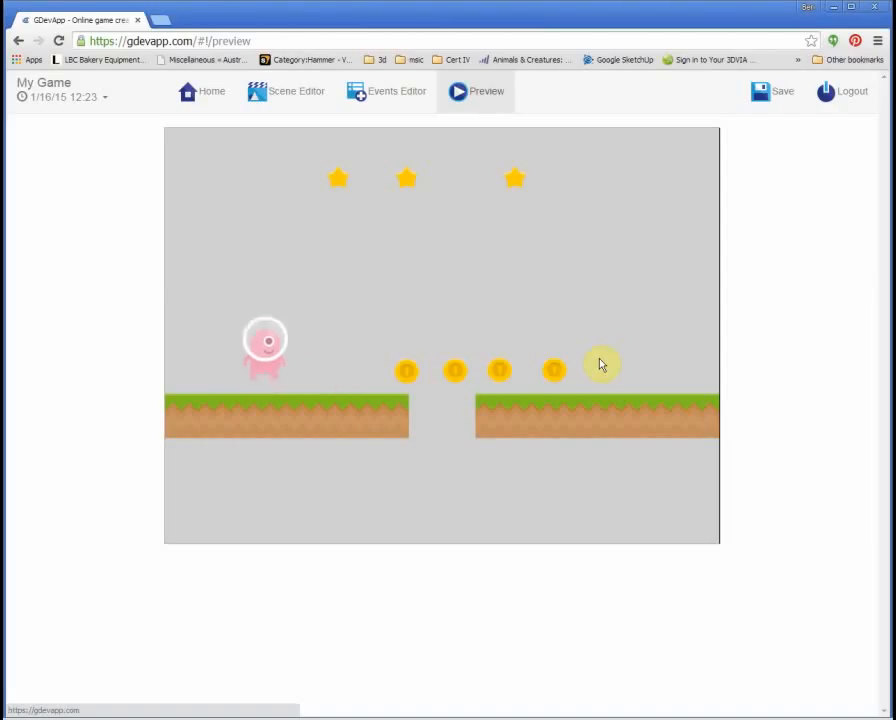
Step: Run right and jump the gap, then walk left and jump back to the left platform
key(Right)
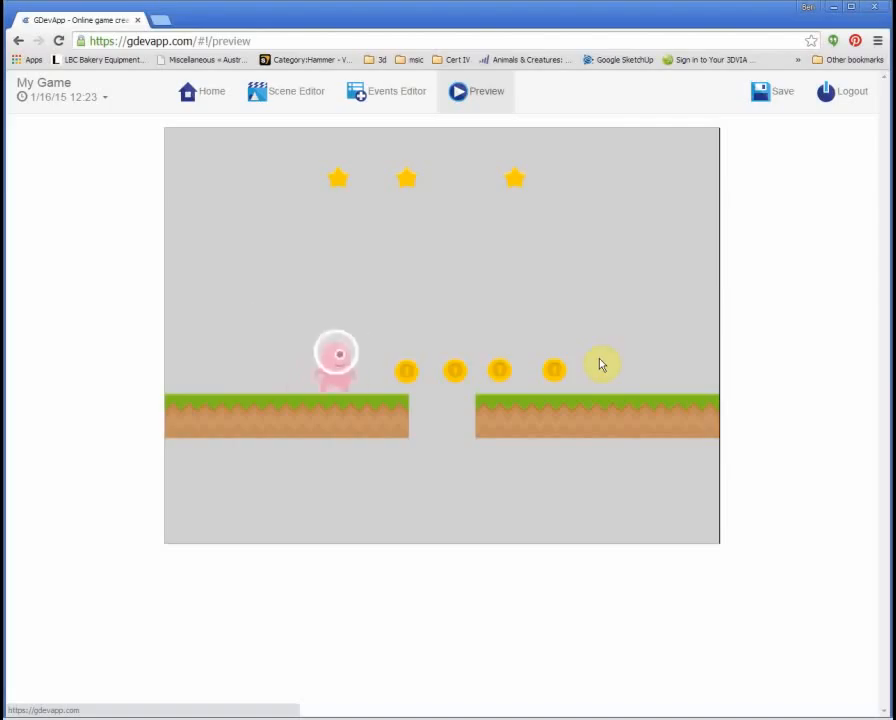
key(space)
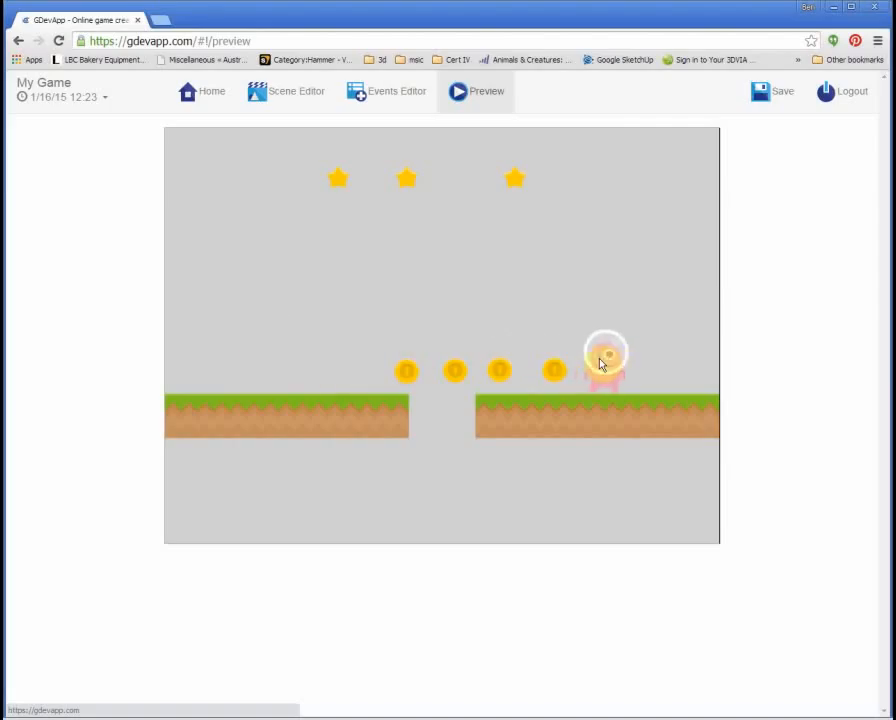
key(Left)
key(space)
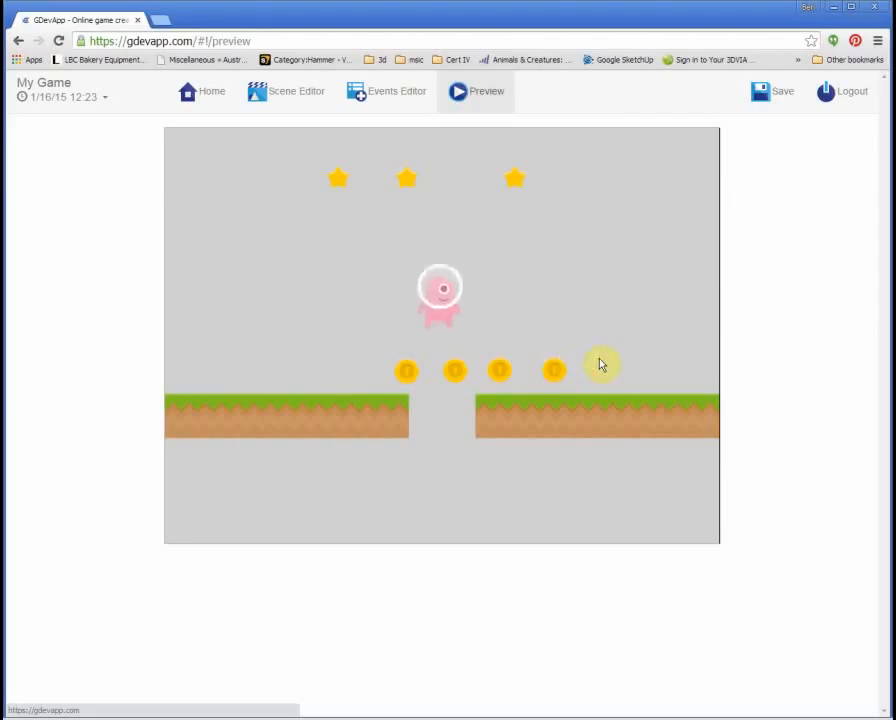